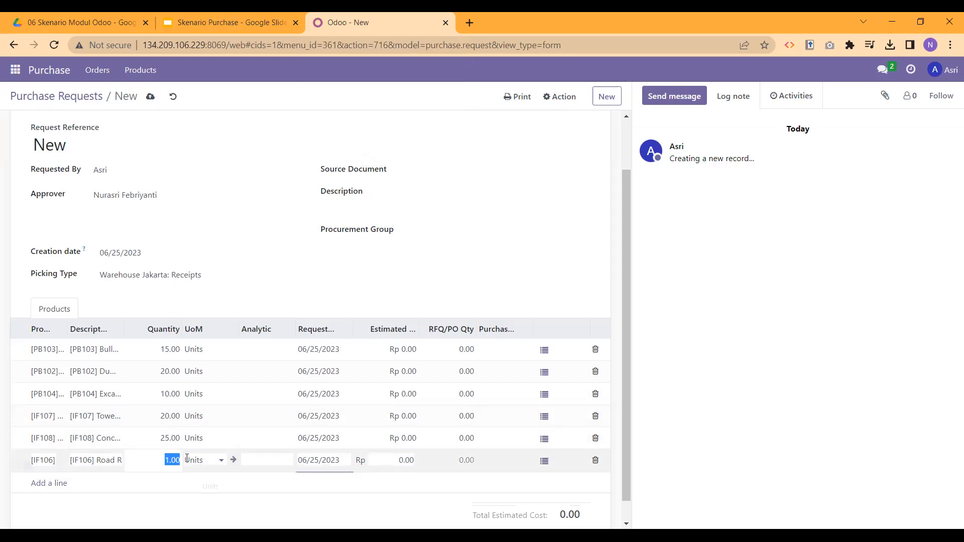
Step: Set the [IF106] Road Roller line's quantity to 10 units
{"action": "left_click", "coordinate": [277, 316]}
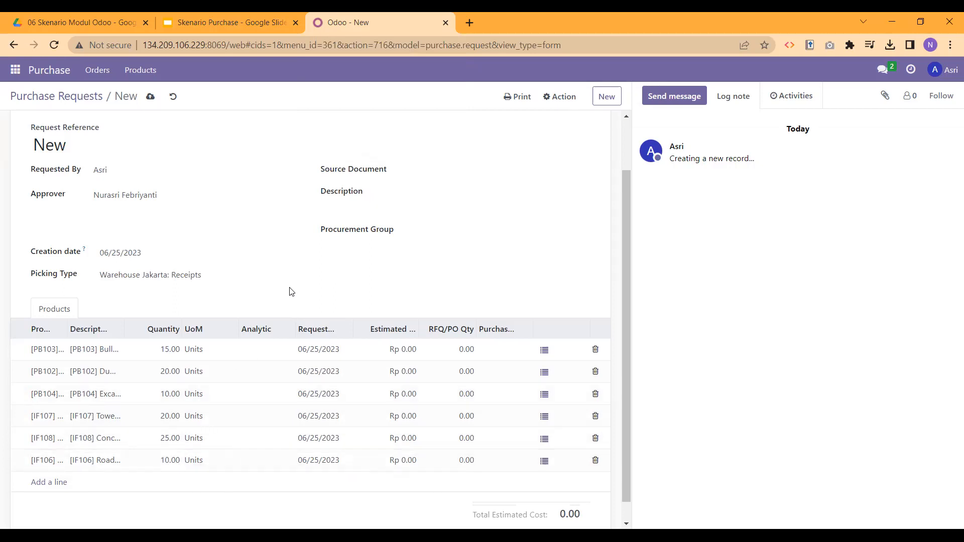
{"action": "scroll", "coordinate": [291, 291], "scroll_direction": "up", "scroll_amount": 2}
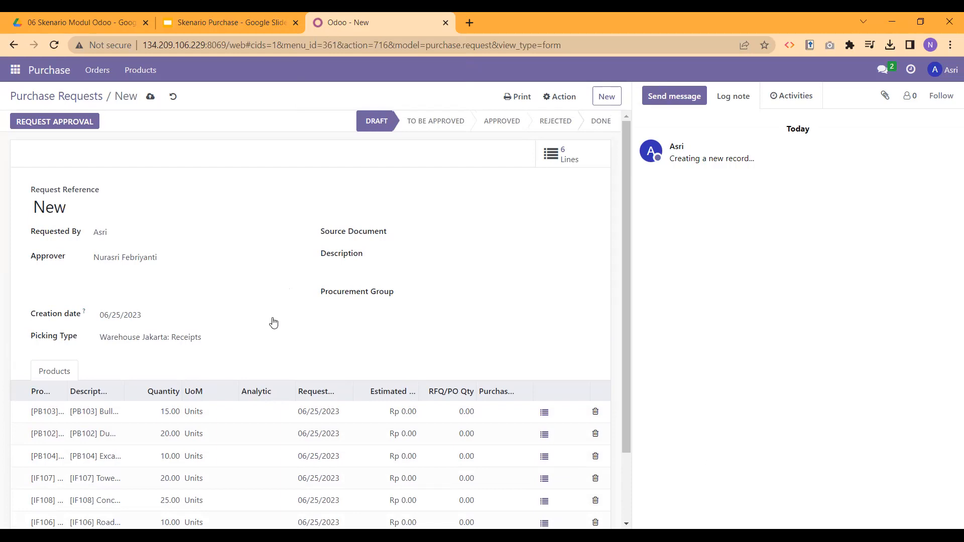
Step: Request approval for the six-line request, moving PR00005 from Draft to To Be Approved
{"action": "scroll", "coordinate": [273, 323], "scroll_direction": "down", "scroll_amount": 1}
{"action": "scroll", "coordinate": [273, 323], "scroll_direction": "up", "scroll_amount": 1}
{"action": "left_click", "coordinate": [59, 122]}
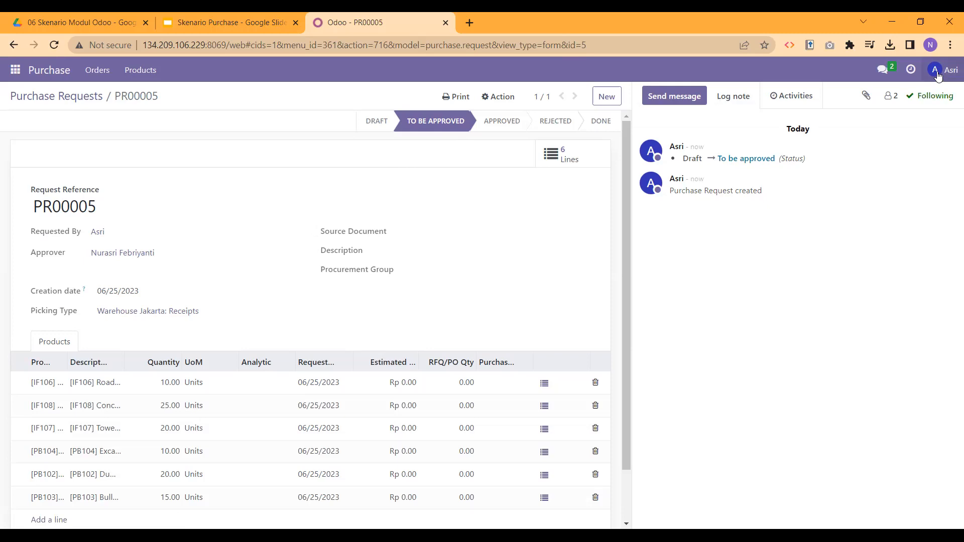
{"action": "left_click", "coordinate": [937, 73]}
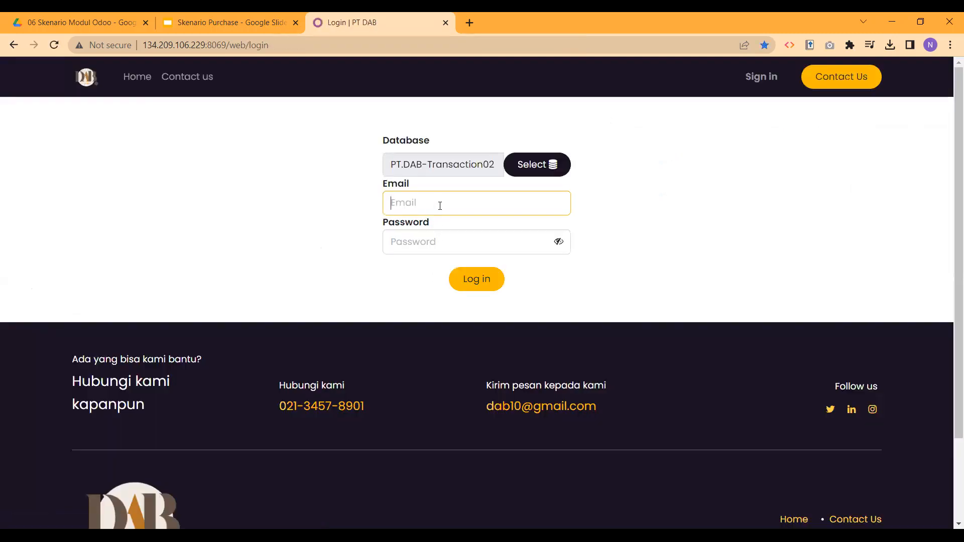
Step: Log in with the approver's saved email and the account password
{"action": "left_click", "coordinate": [440, 206]}
{"action": "key", "text": "Down"}
{"action": "key", "text": "Down"}
{"action": "key", "text": "Down"}
{"action": "key", "text": "Down"}
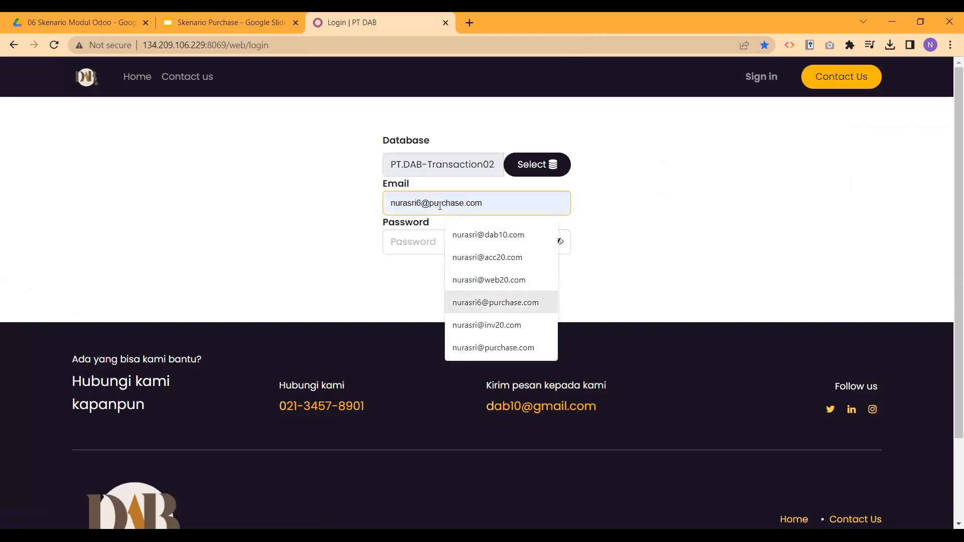
{"action": "key", "text": "Up"}
{"action": "key", "text": "Up"}
{"action": "key", "text": "Up"}
{"action": "key", "text": "Return"}
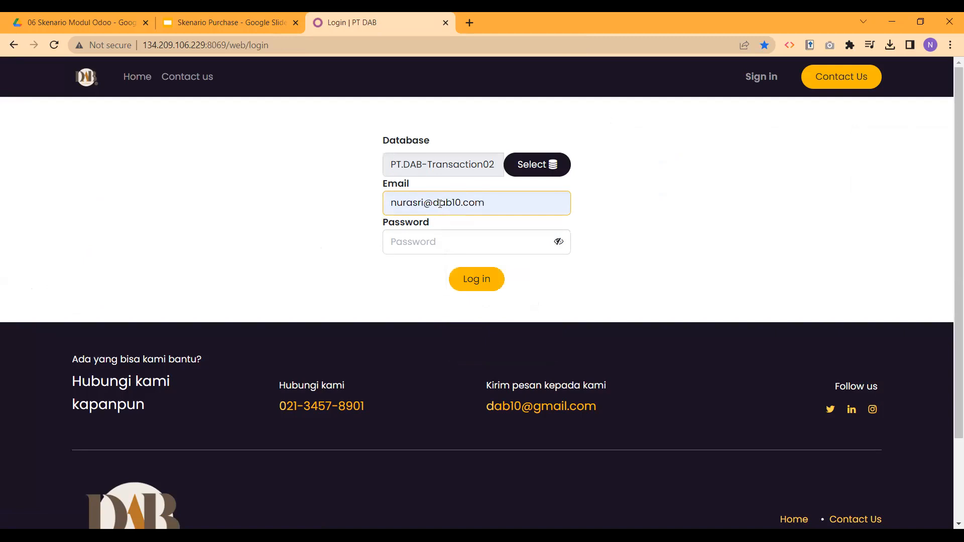
{"action": "left_click", "coordinate": [424, 244]}
{"action": "type", "text": "a"}
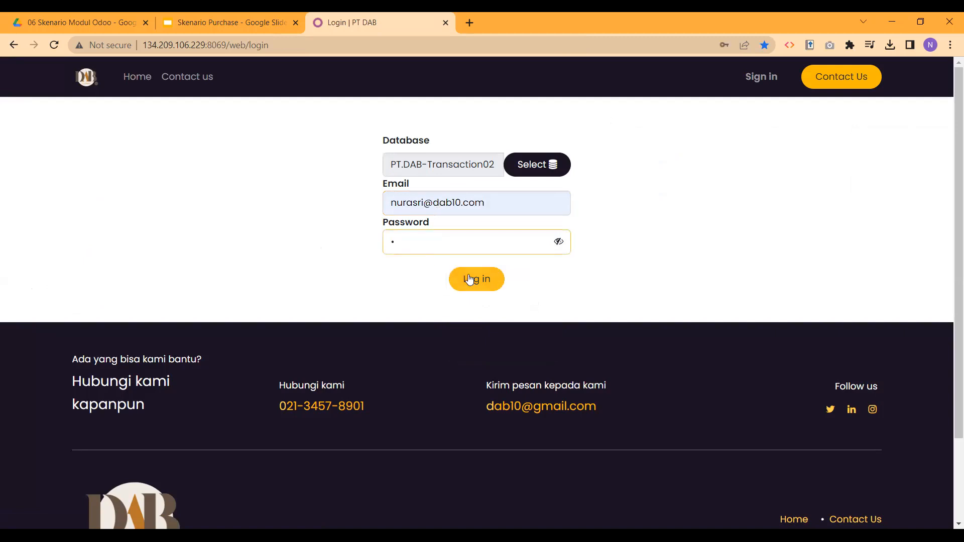
{"action": "left_click", "coordinate": [469, 280]}
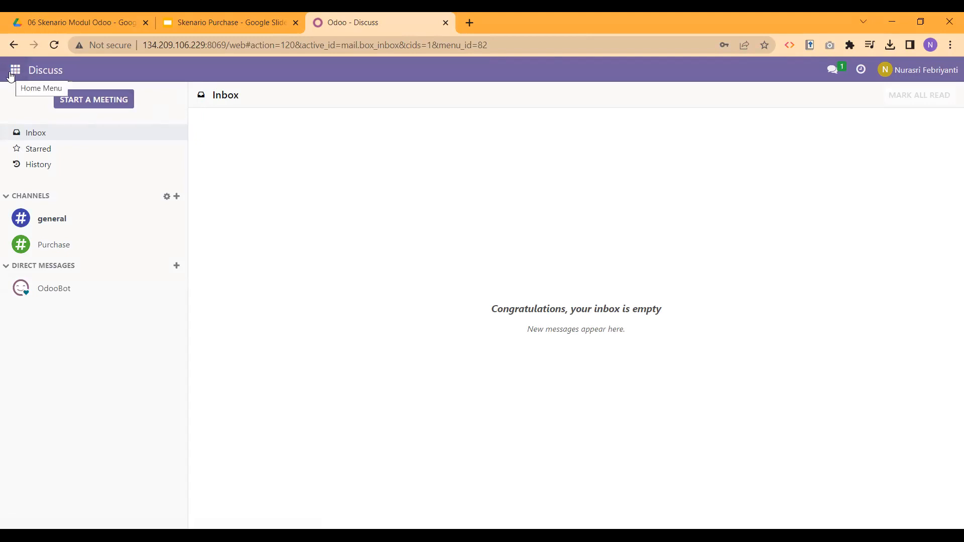
Step: Show Purchase > Purchase Requests without the requester filter and grouping, listing PR00005 and PR00003
{"action": "left_click", "coordinate": [11, 76]}
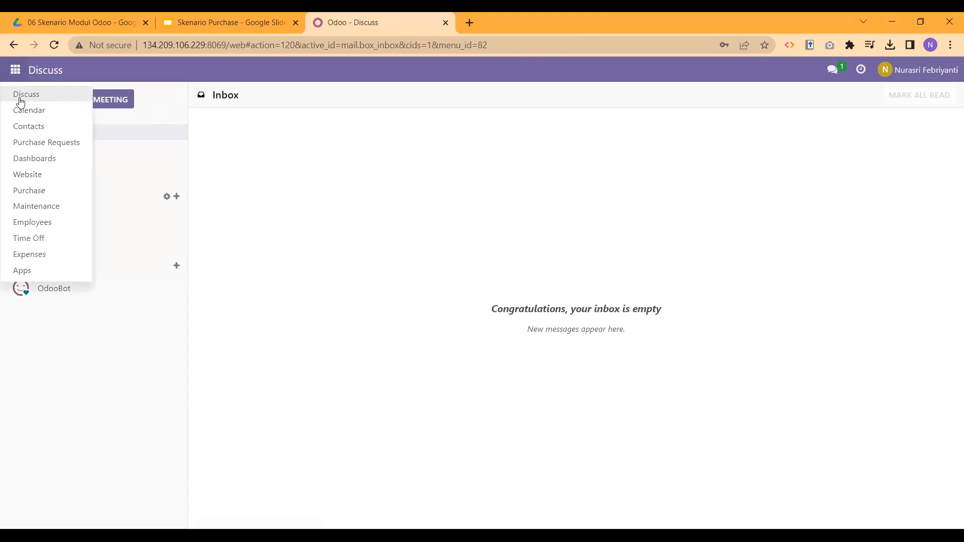
{"action": "left_click", "coordinate": [35, 190]}
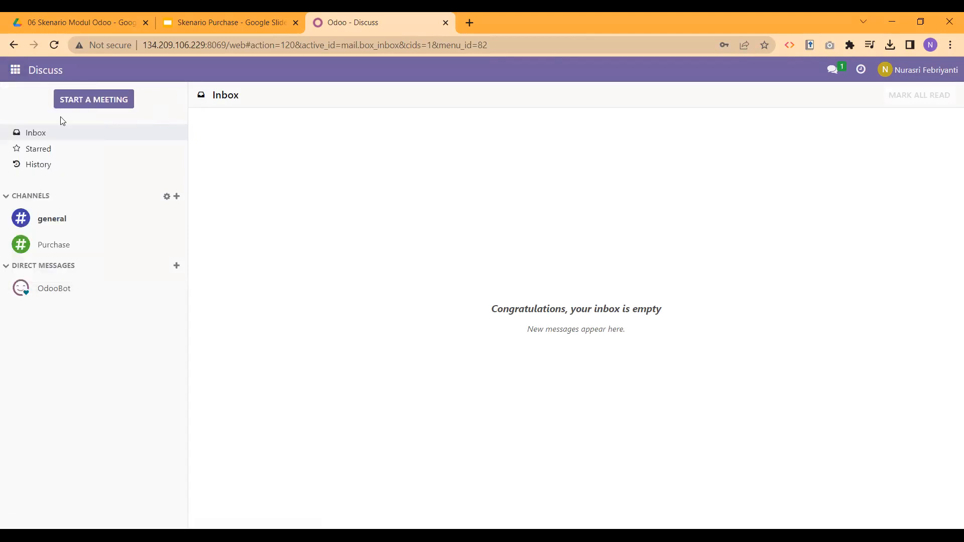
{"action": "left_click", "coordinate": [108, 72]}
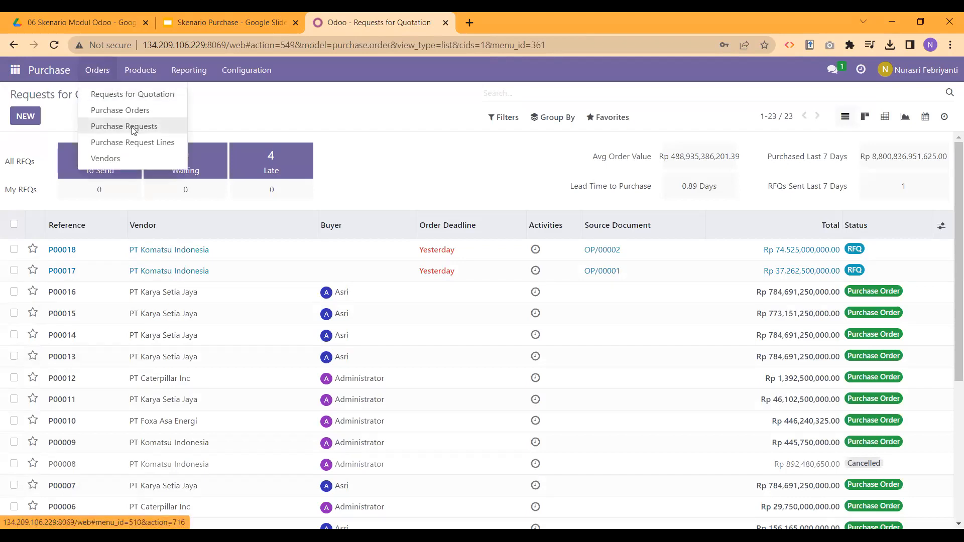
{"action": "left_click", "coordinate": [133, 129]}
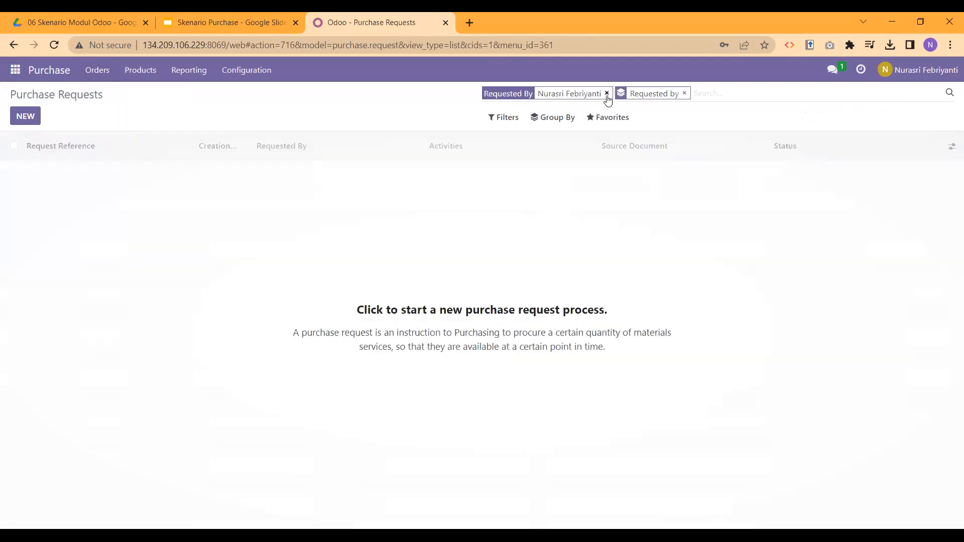
{"action": "left_click", "coordinate": [607, 95]}
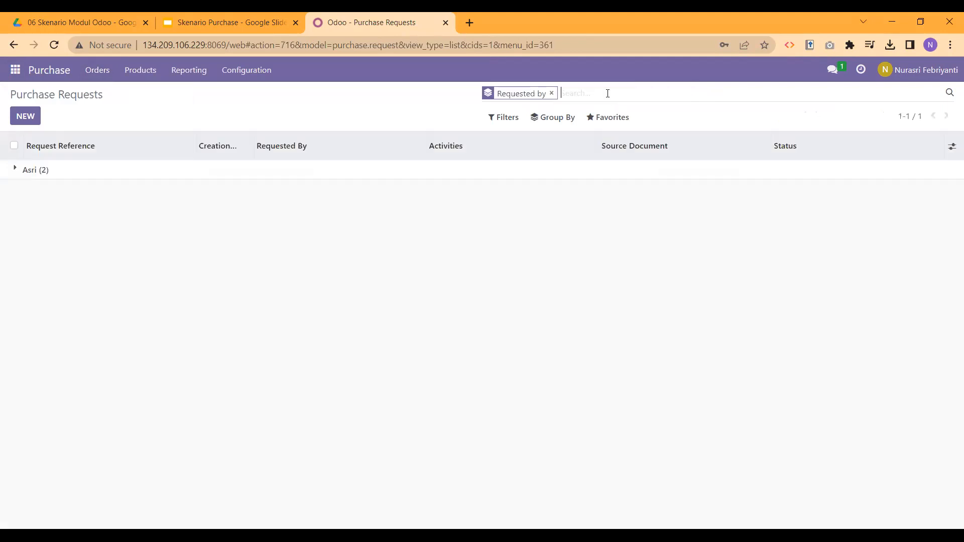
{"action": "left_click", "coordinate": [552, 93]}
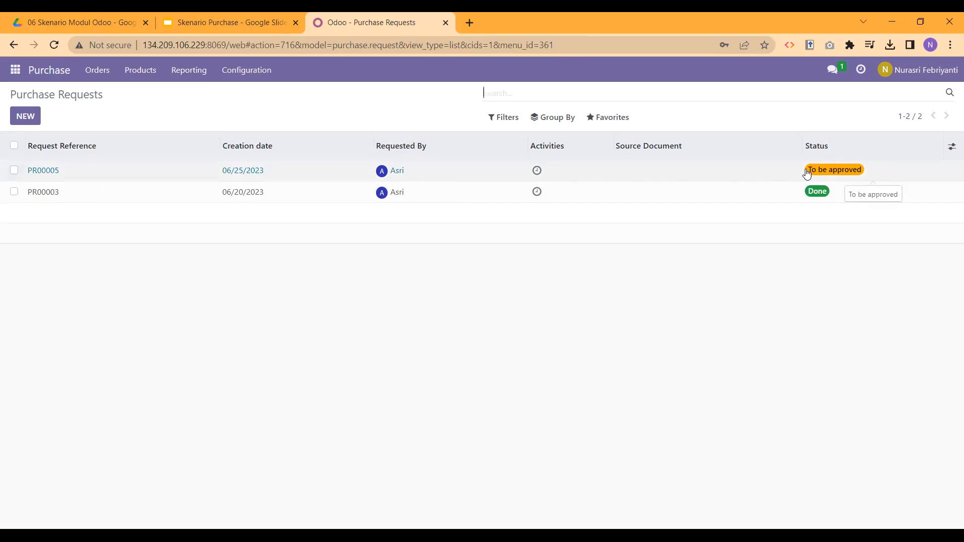
Step: Open PR00005 and approve it, changing its status to Approved
{"action": "left_click", "coordinate": [703, 177]}
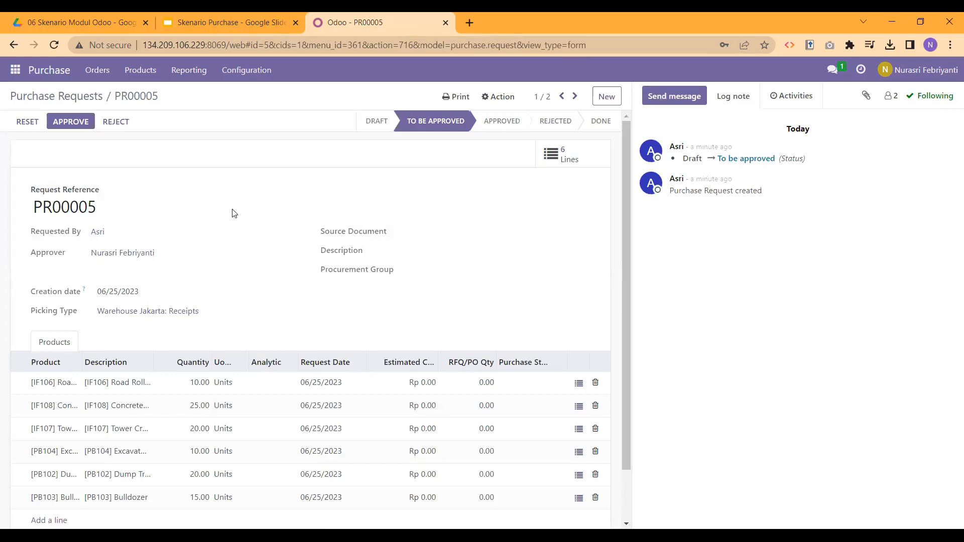
{"action": "scroll", "coordinate": [232, 211], "scroll_direction": "down", "scroll_amount": 1}
{"action": "scroll", "coordinate": [231, 211], "scroll_direction": "up", "scroll_amount": 1}
{"action": "scroll", "coordinate": [231, 211], "scroll_direction": "down", "scroll_amount": 1}
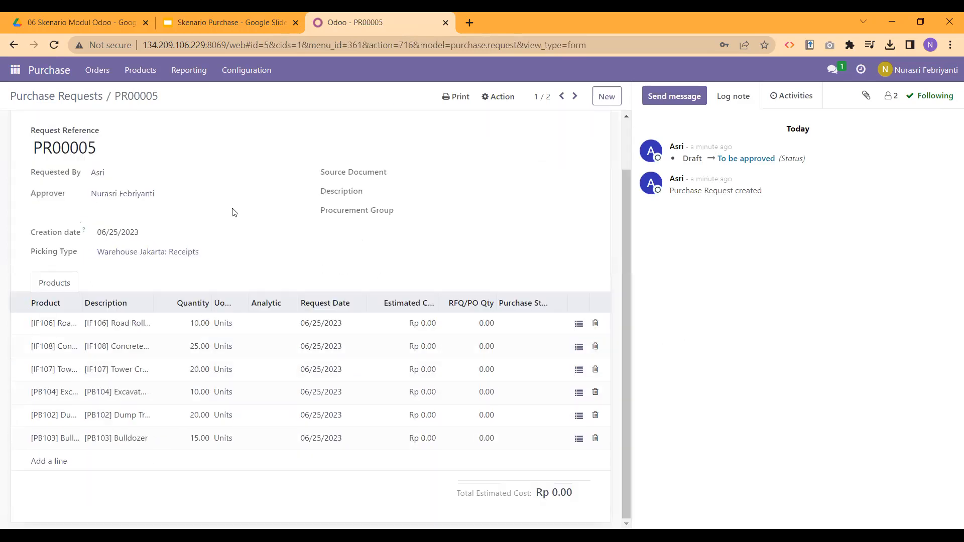
{"action": "scroll", "coordinate": [220, 260], "scroll_direction": "up", "scroll_amount": 1}
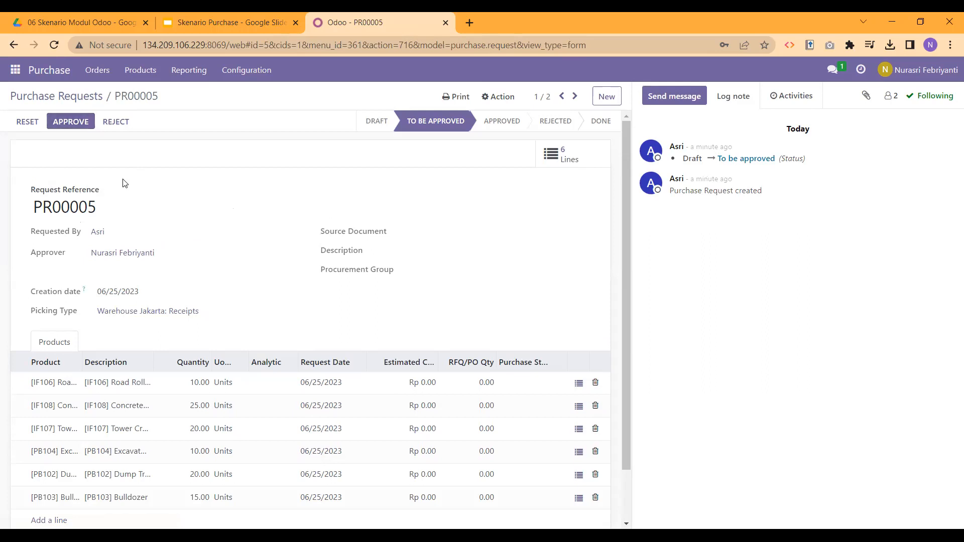
{"action": "left_click", "coordinate": [71, 123]}
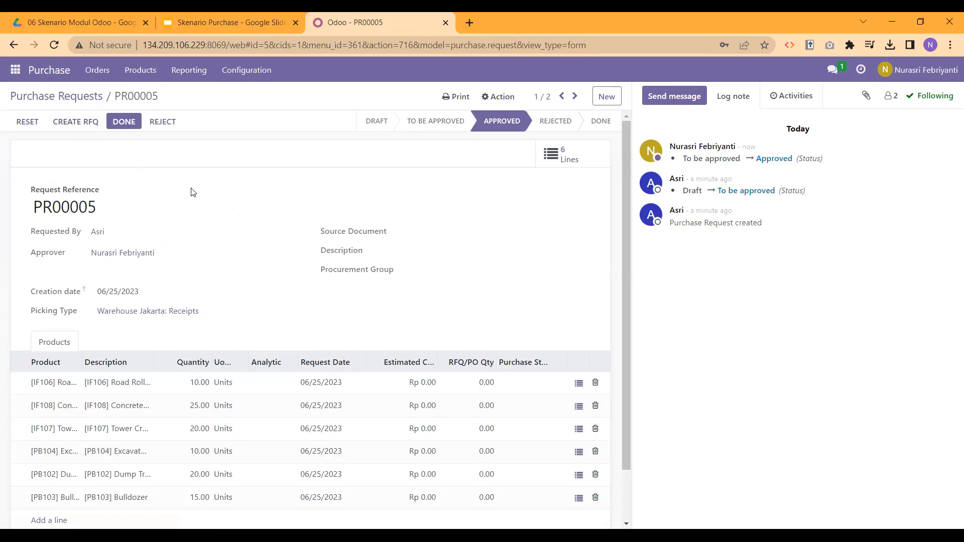
{"action": "scroll", "coordinate": [210, 262], "scroll_direction": "down", "scroll_amount": 1}
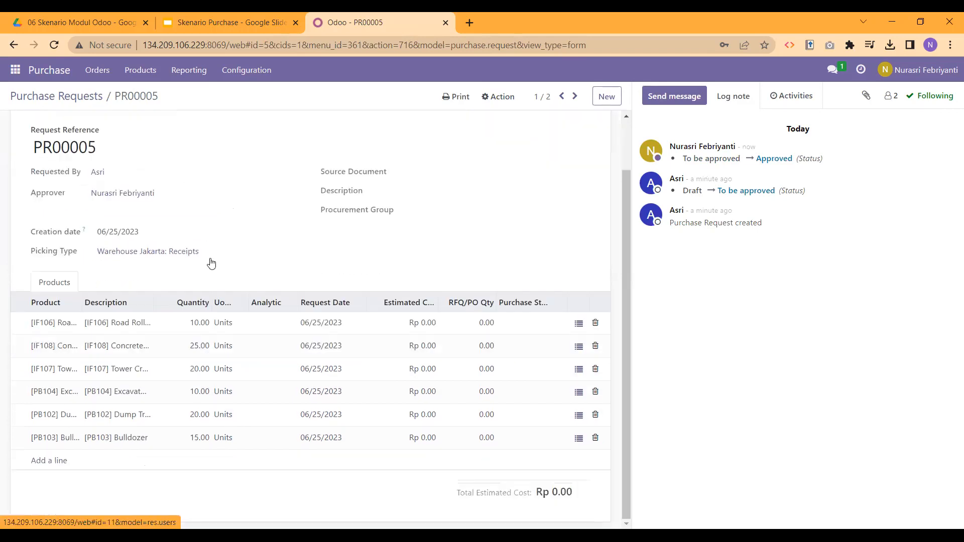
{"action": "scroll", "coordinate": [211, 264], "scroll_direction": "up", "scroll_amount": 1}
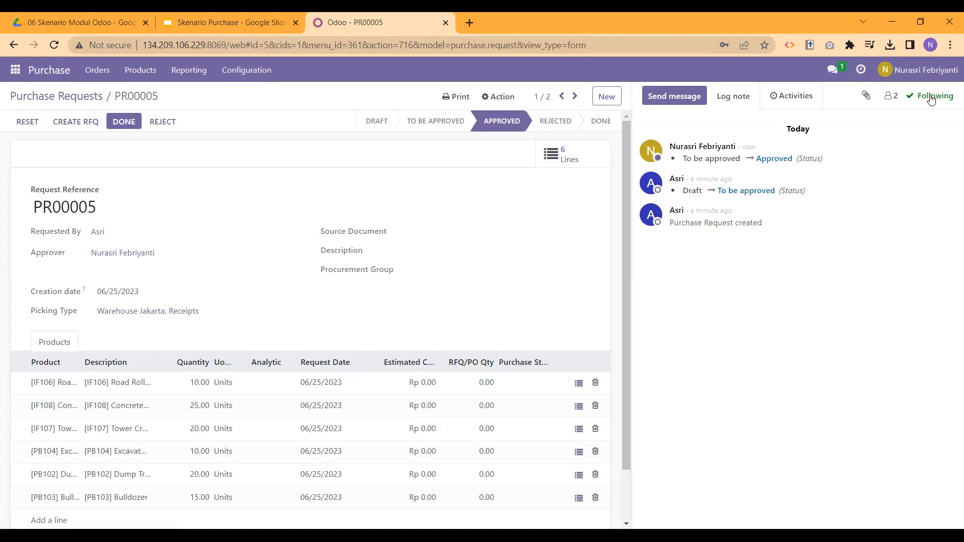
Step: Log out of the approver account and log in with the requester's saved email and password
{"action": "left_click", "coordinate": [929, 72]}
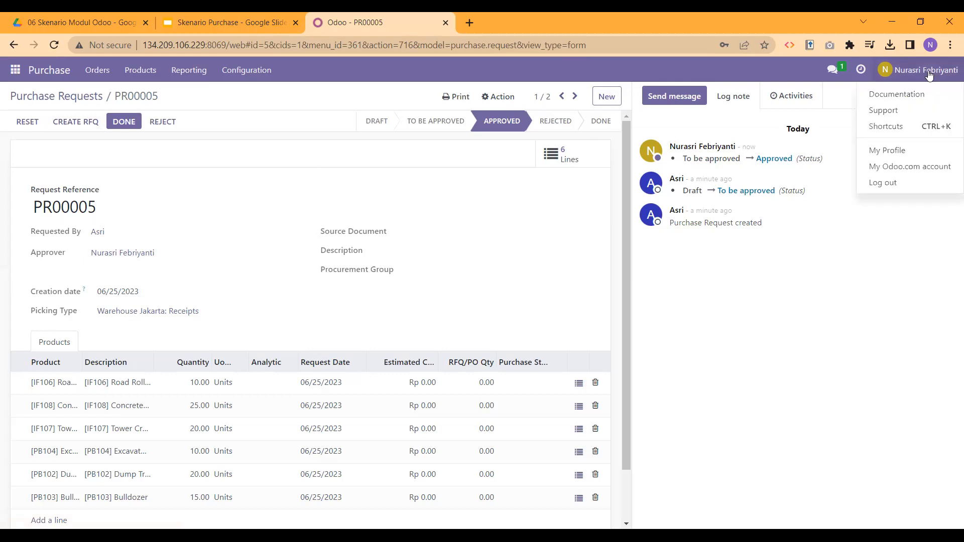
{"action": "left_click", "coordinate": [903, 183]}
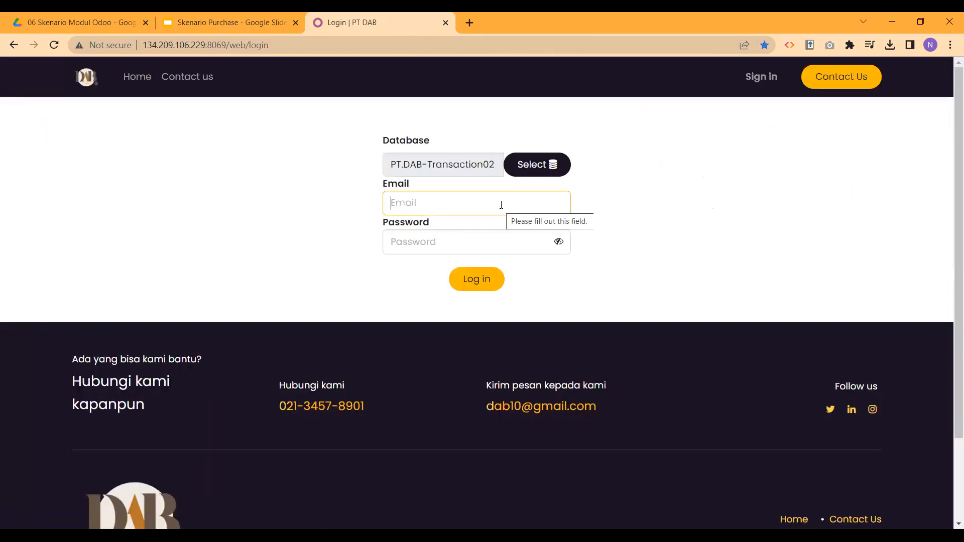
{"action": "left_click", "coordinate": [501, 204]}
{"action": "left_click", "coordinate": [490, 229]}
{"action": "left_click", "coordinate": [478, 240]}
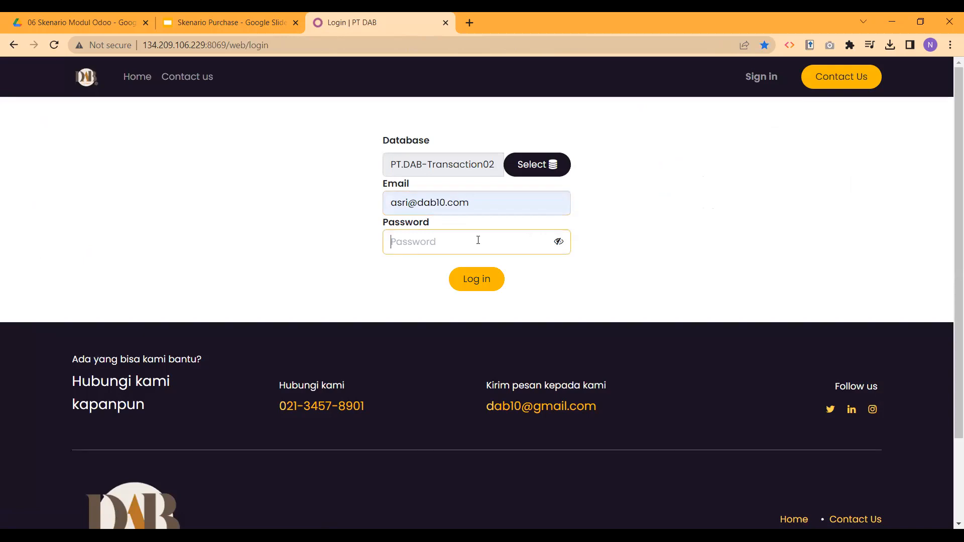
{"action": "type", "text": "1"}
{"action": "left_click", "coordinate": [474, 279]}
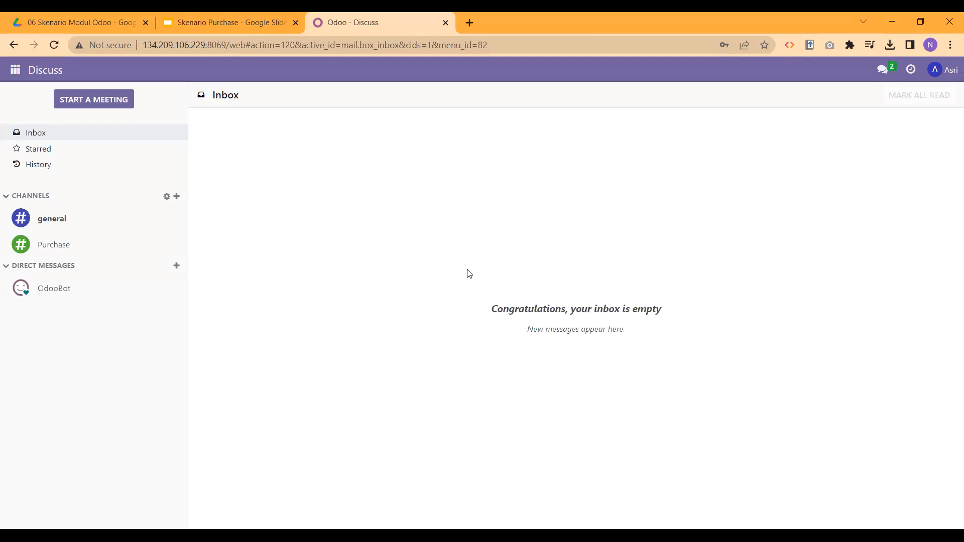
Step: Open approved PR00005 from the Purchase Requests list with filter and grouping removed
{"action": "left_click", "coordinate": [16, 70]}
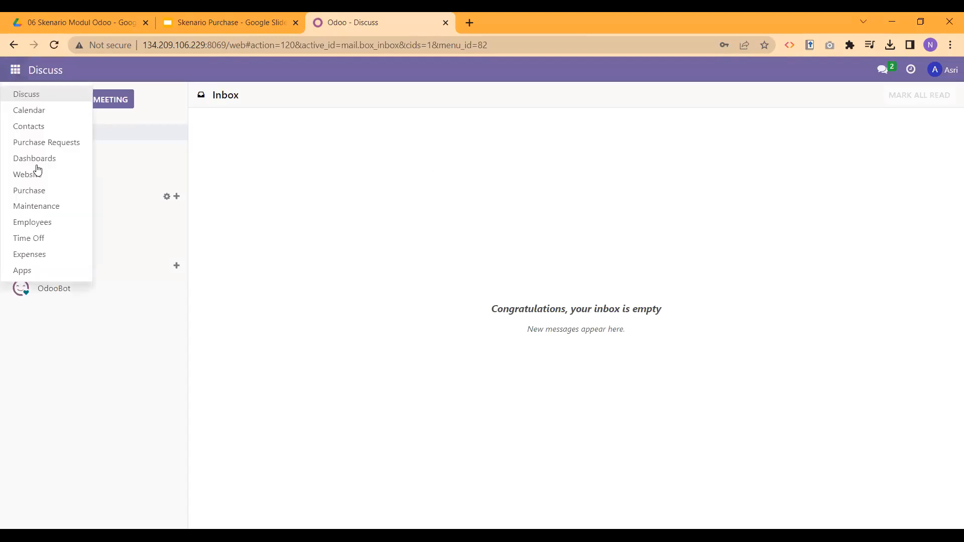
{"action": "left_click", "coordinate": [44, 196]}
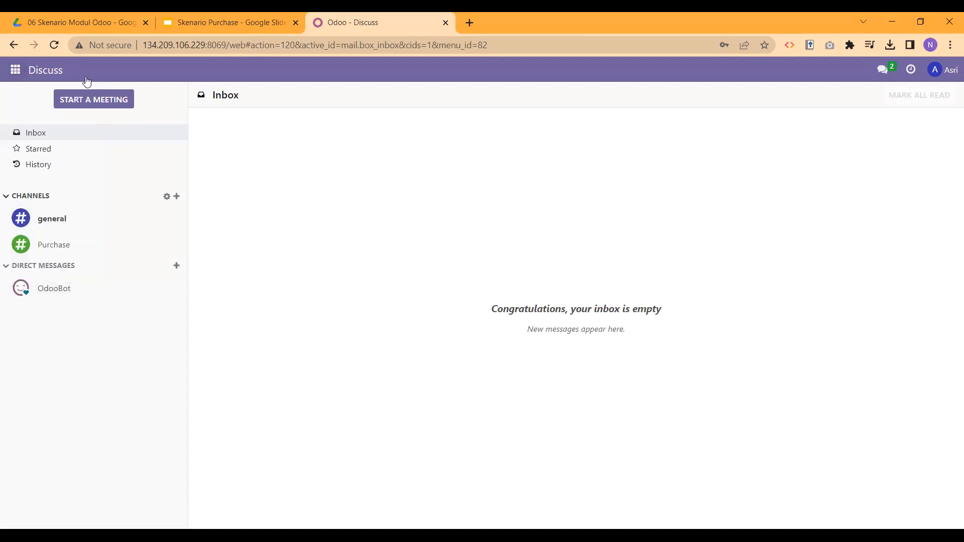
{"action": "left_click", "coordinate": [88, 77]}
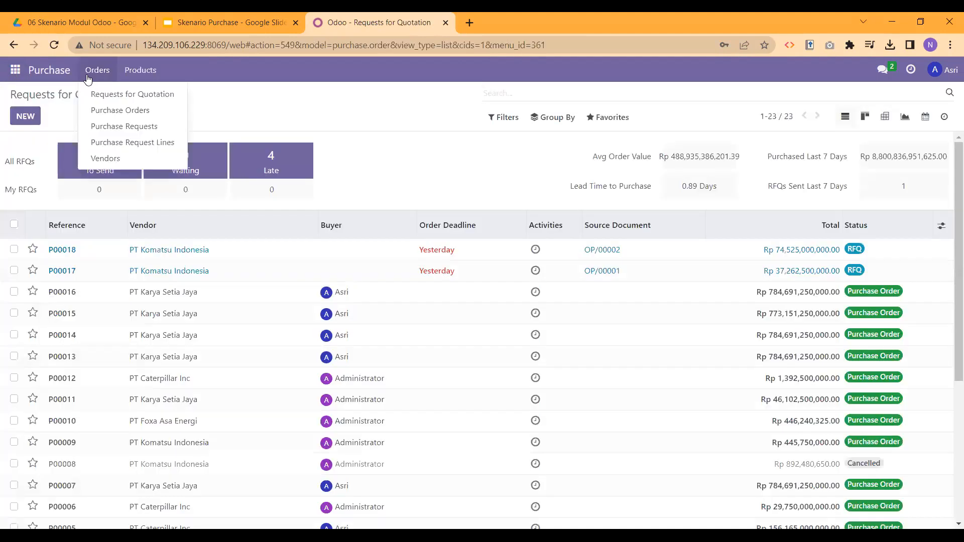
{"action": "left_click", "coordinate": [138, 127]}
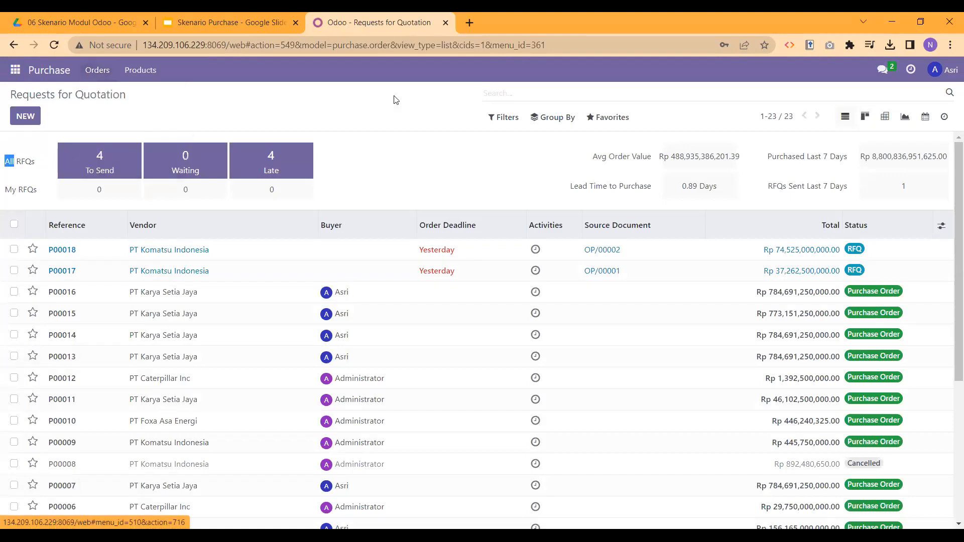
{"action": "left_click", "coordinate": [556, 94]}
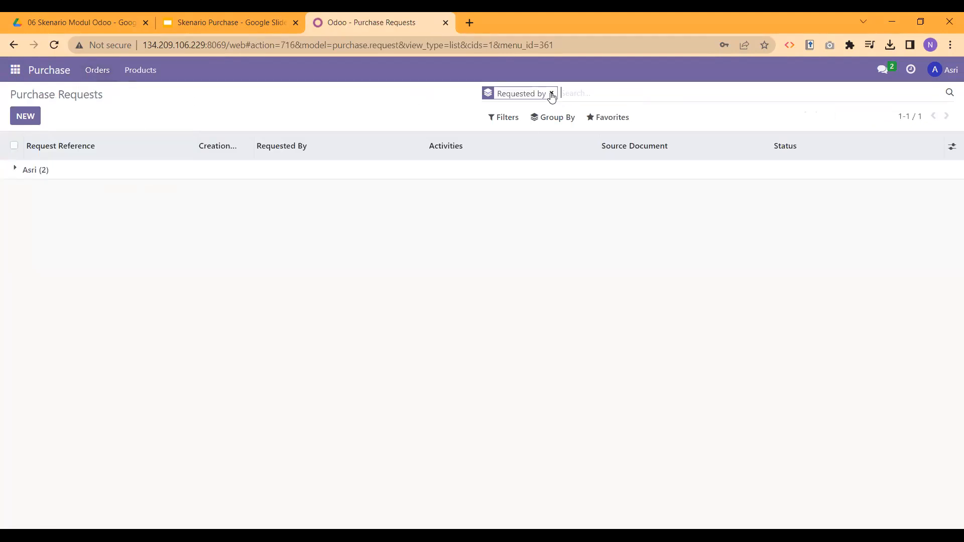
{"action": "left_click", "coordinate": [551, 94]}
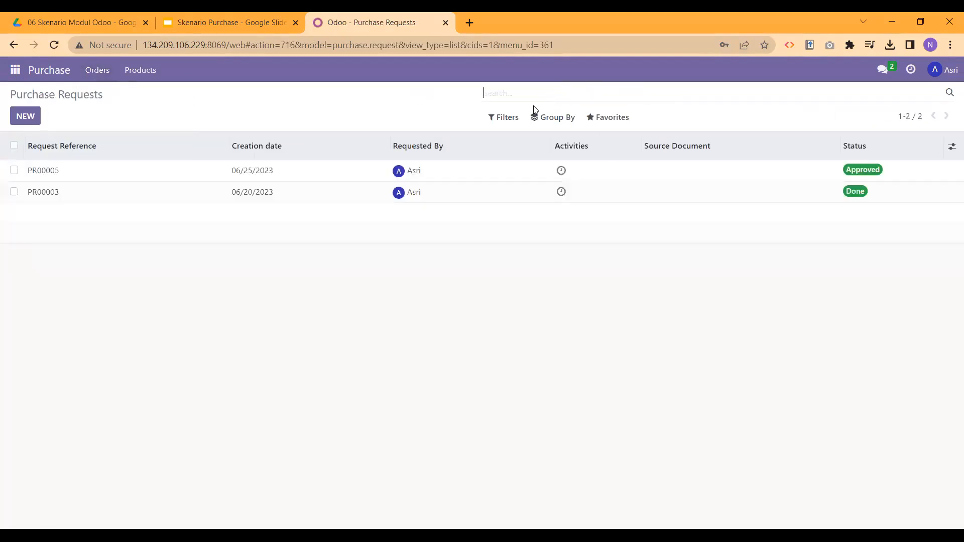
{"action": "left_click", "coordinate": [93, 177]}
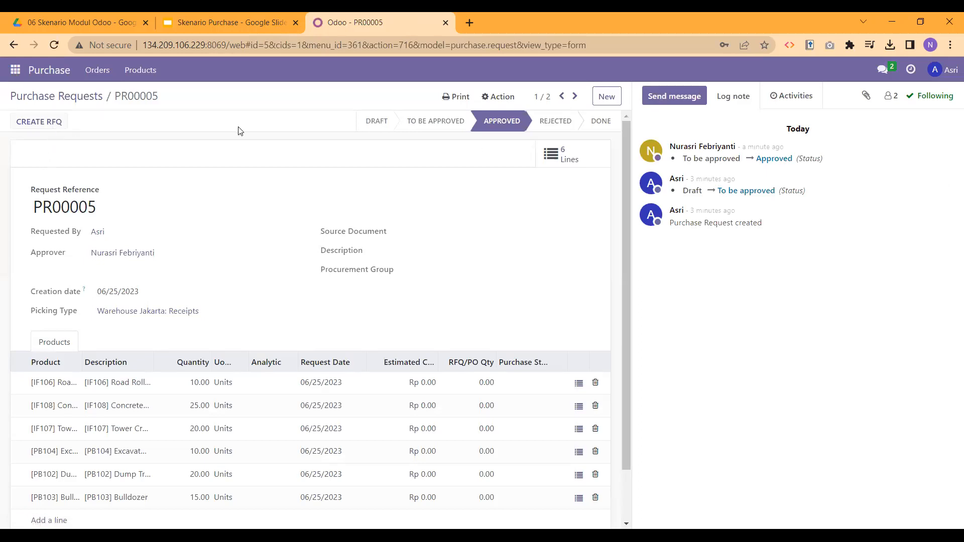
Step: Start an RFQ from PR00005 without an existing order and open the Search More supplier list
{"action": "left_click", "coordinate": [47, 125]}
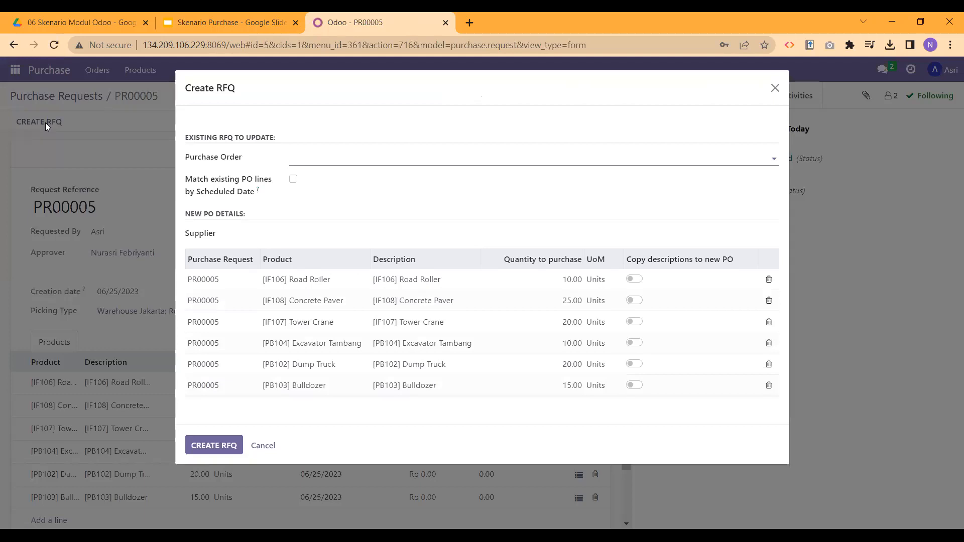
{"action": "left_click", "coordinate": [317, 162]}
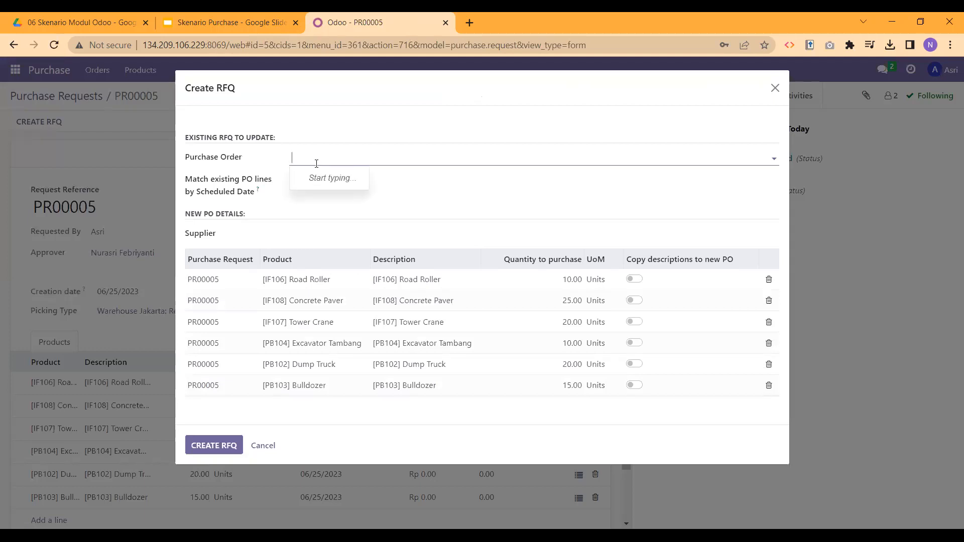
{"action": "left_click", "coordinate": [449, 216]}
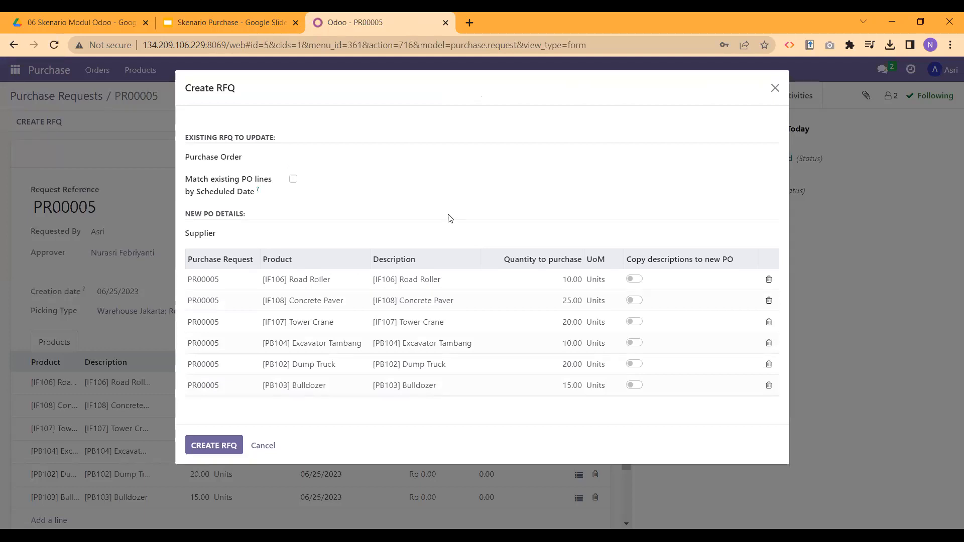
{"action": "left_click", "coordinate": [287, 233]}
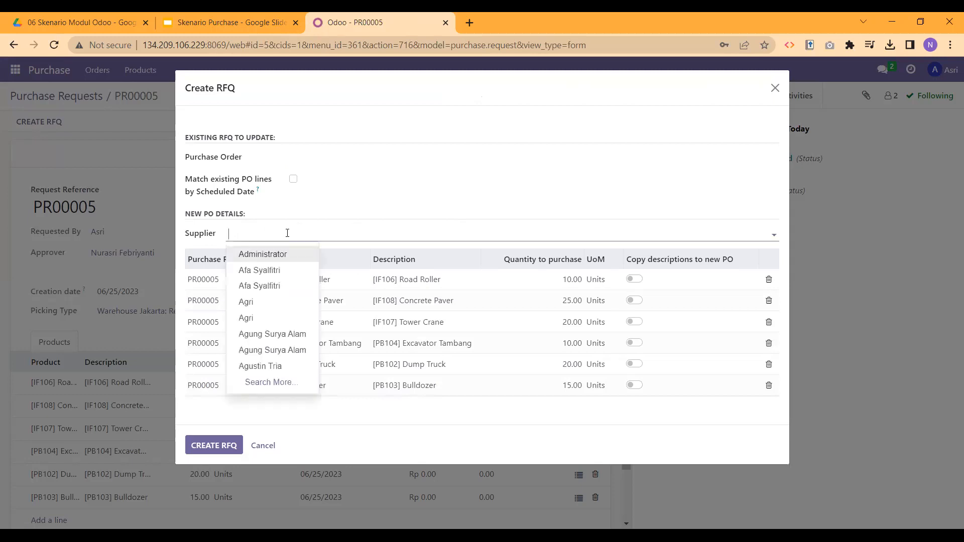
{"action": "left_click", "coordinate": [264, 382]}
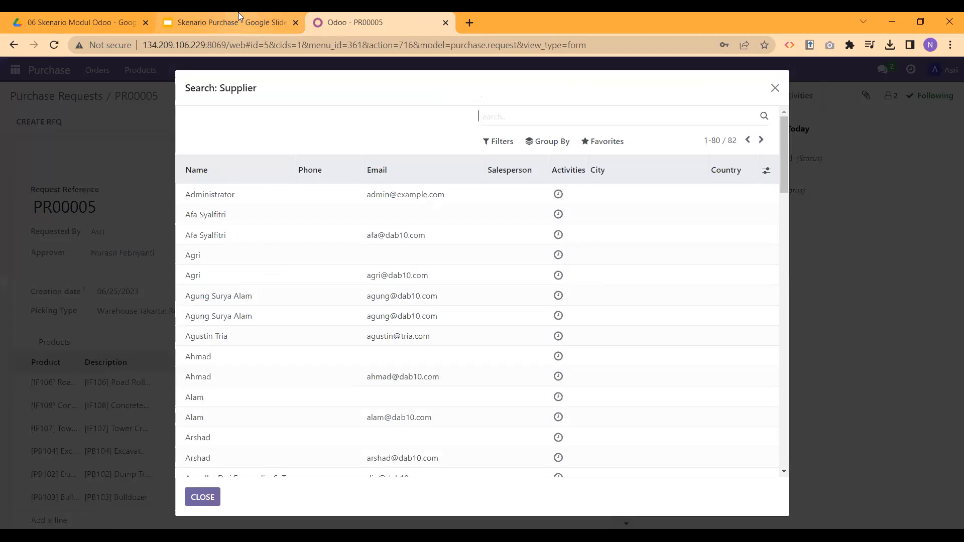
{"action": "left_click", "coordinate": [238, 17]}
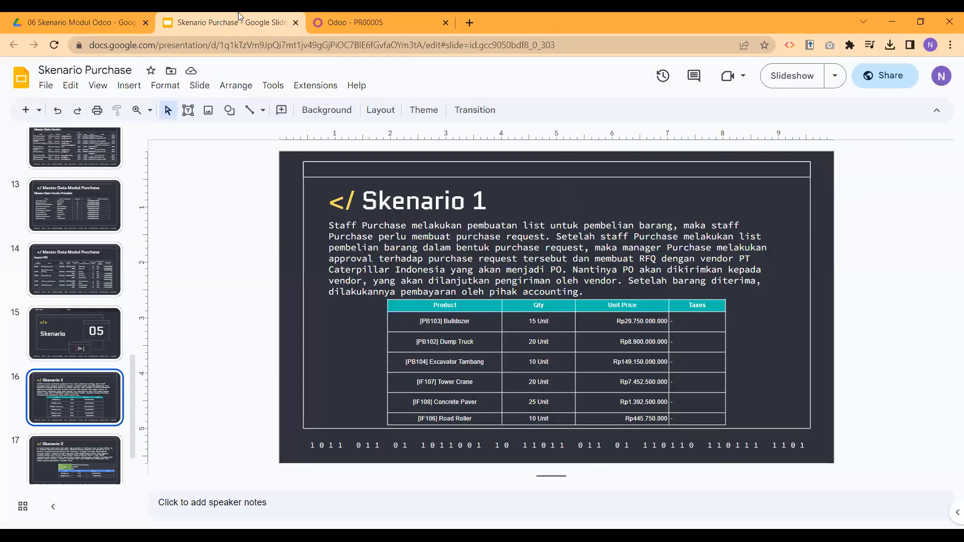
{"action": "left_click", "coordinate": [327, 13]}
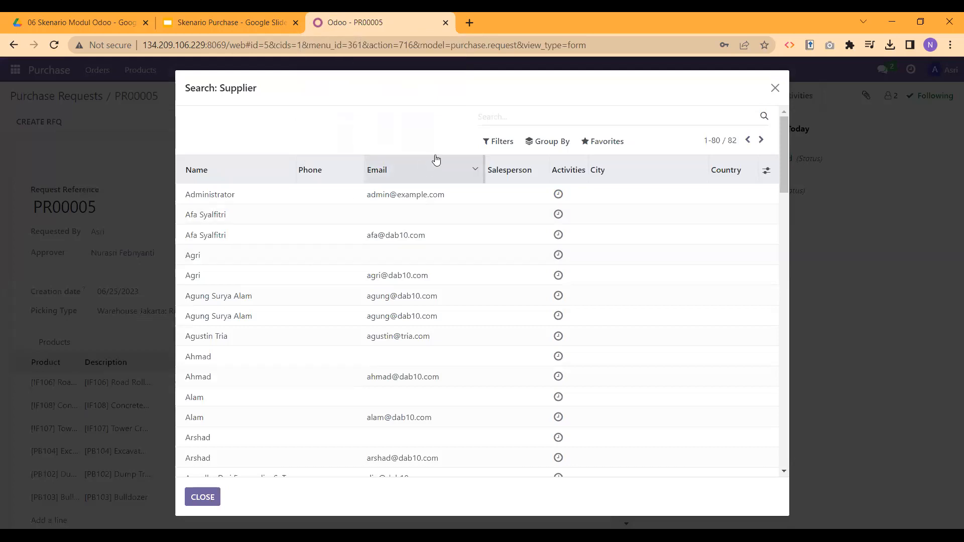
{"action": "type", "text": "pt caterpillar"}
{"action": "key", "text": "Return"}
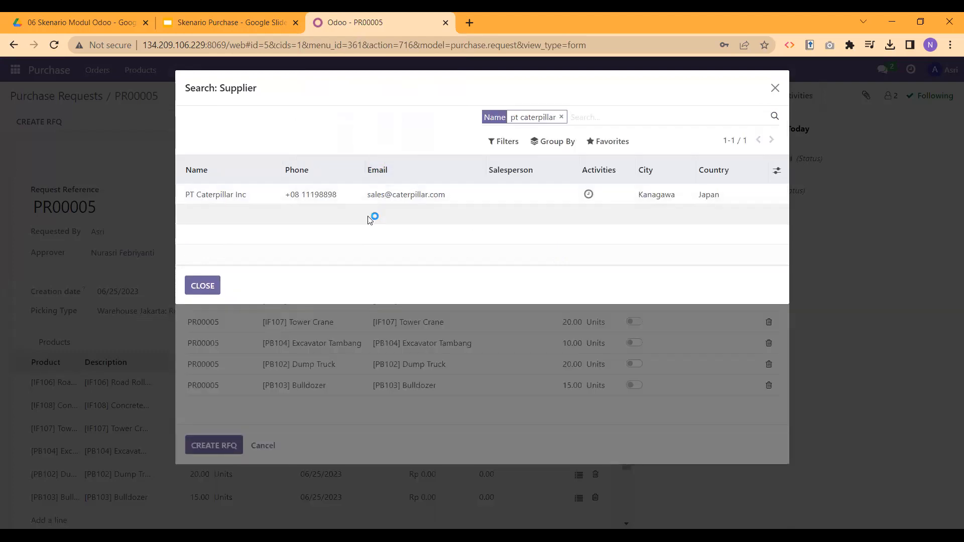
{"action": "left_click", "coordinate": [247, 20]}
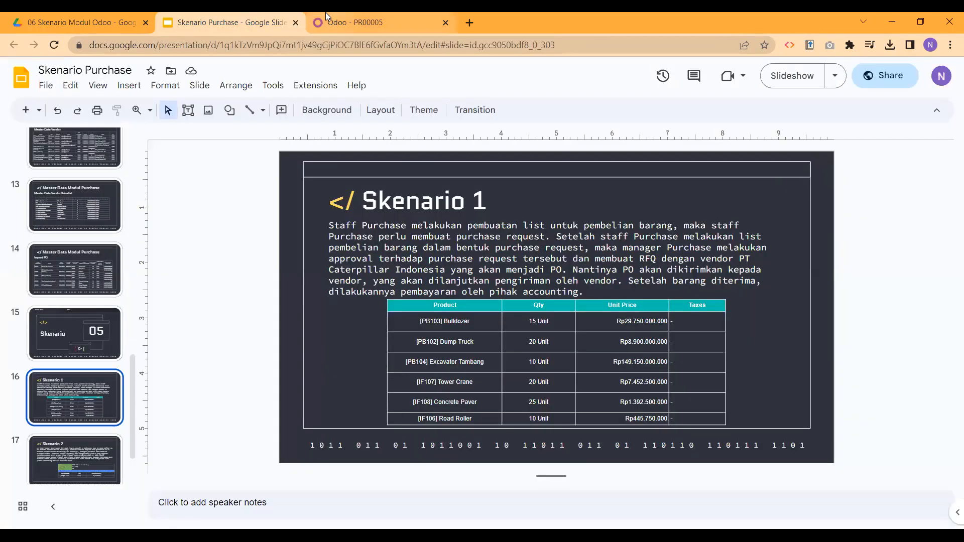
{"action": "left_click", "coordinate": [351, 22]}
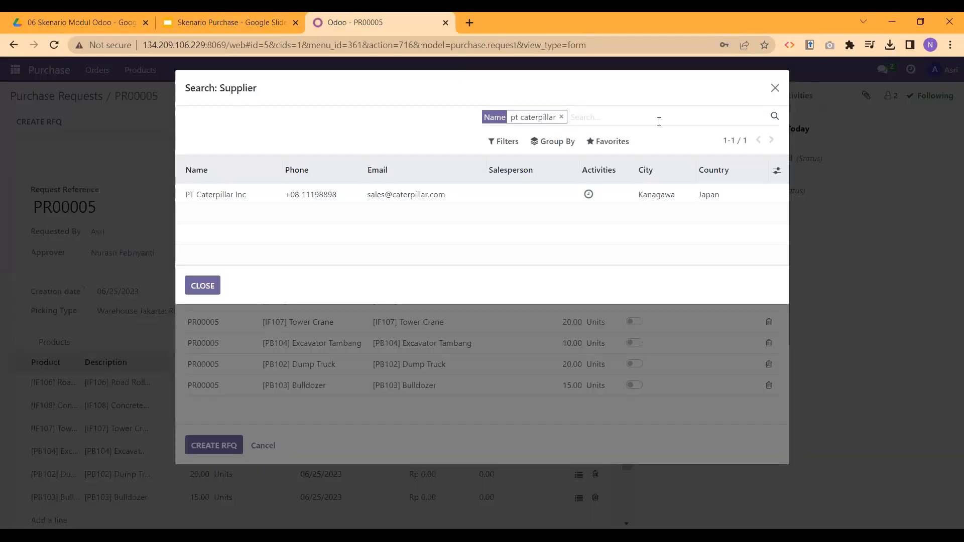
{"action": "left_click", "coordinate": [563, 117]}
Step: Choose PT Caterpillar Inc as the supplier from the Search: Supplier list
{"action": "scroll", "coordinate": [309, 285], "scroll_direction": "down", "scroll_amount": 3}
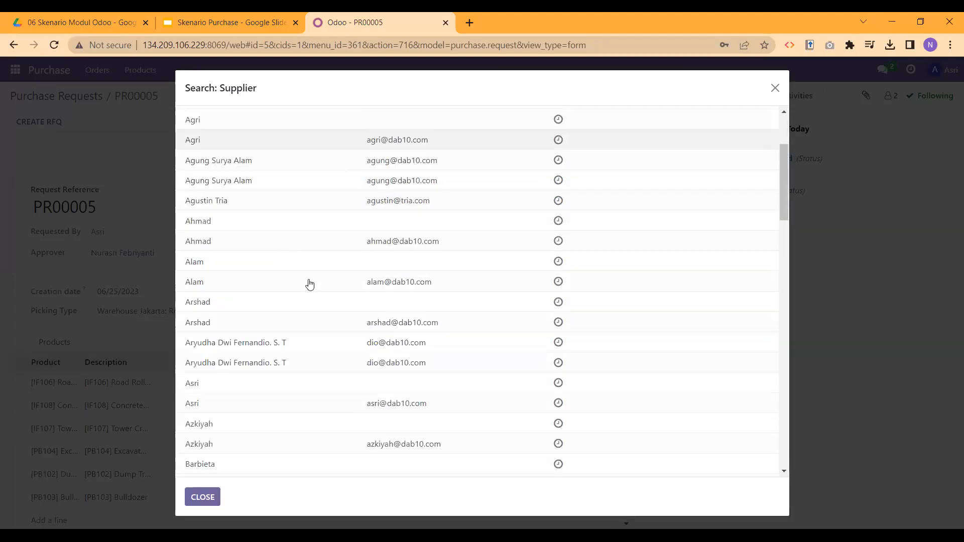
{"action": "scroll", "coordinate": [309, 285], "scroll_direction": "down", "scroll_amount": 8}
{"action": "scroll", "coordinate": [318, 290], "scroll_direction": "down", "scroll_amount": 2}
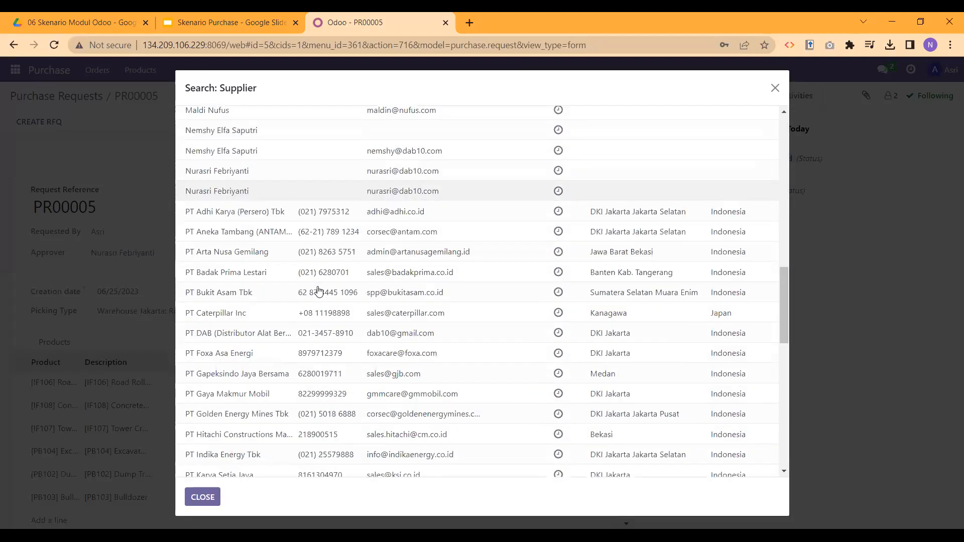
{"action": "scroll", "coordinate": [319, 291], "scroll_direction": "down", "scroll_amount": 1}
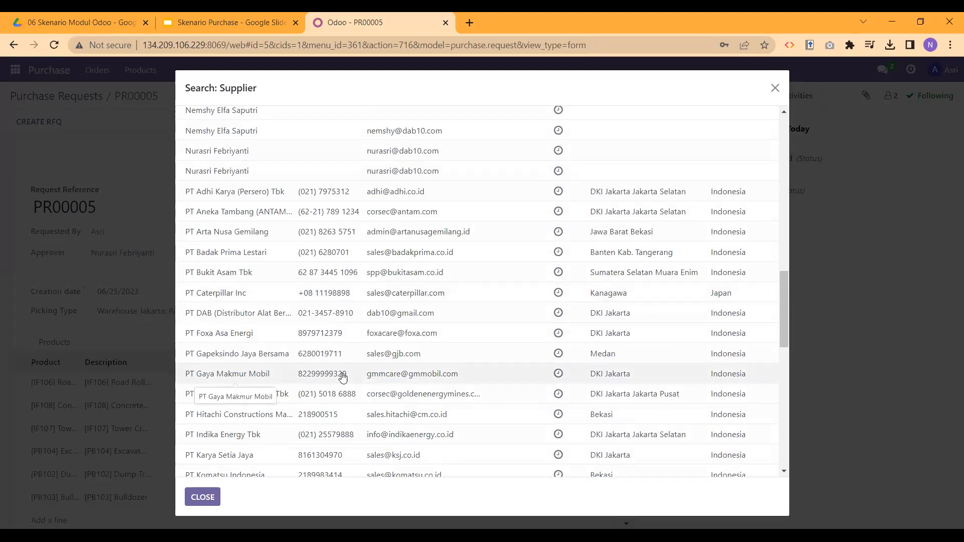
{"action": "scroll", "coordinate": [364, 234], "scroll_direction": "down", "scroll_amount": 7}
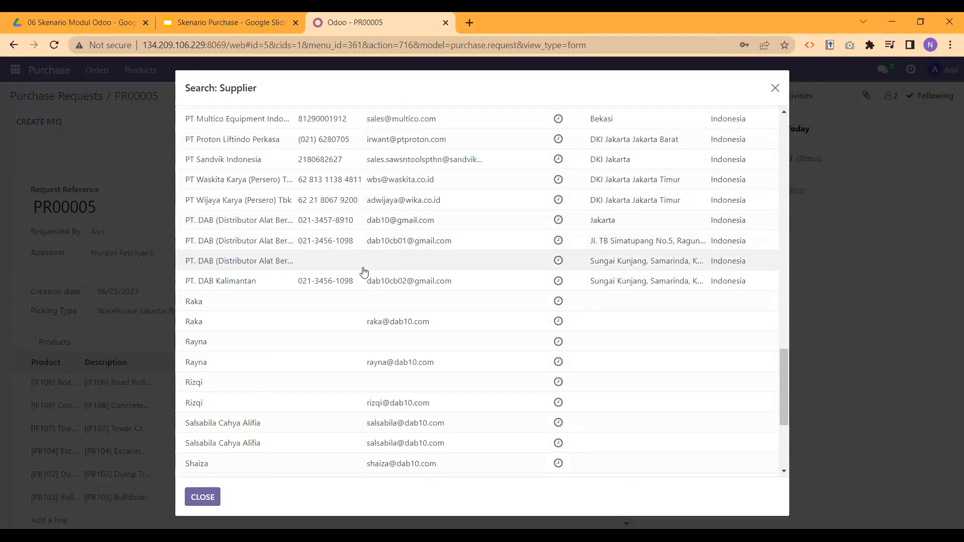
{"action": "scroll", "coordinate": [364, 272], "scroll_direction": "up", "scroll_amount": 1}
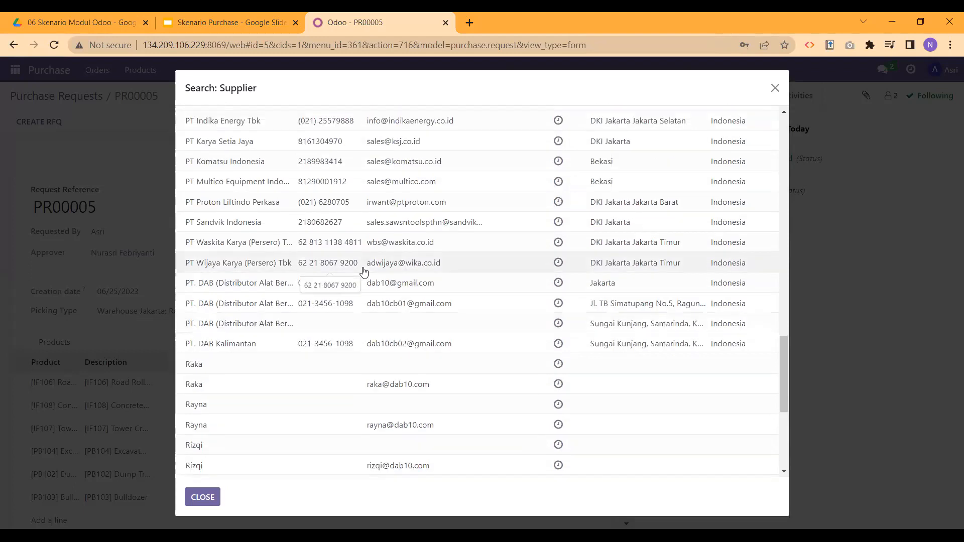
{"action": "scroll", "coordinate": [364, 272], "scroll_direction": "up", "scroll_amount": 2}
{"action": "scroll", "coordinate": [364, 272], "scroll_direction": "up", "scroll_amount": 1}
{"action": "scroll", "coordinate": [364, 272], "scroll_direction": "down", "scroll_amount": 7}
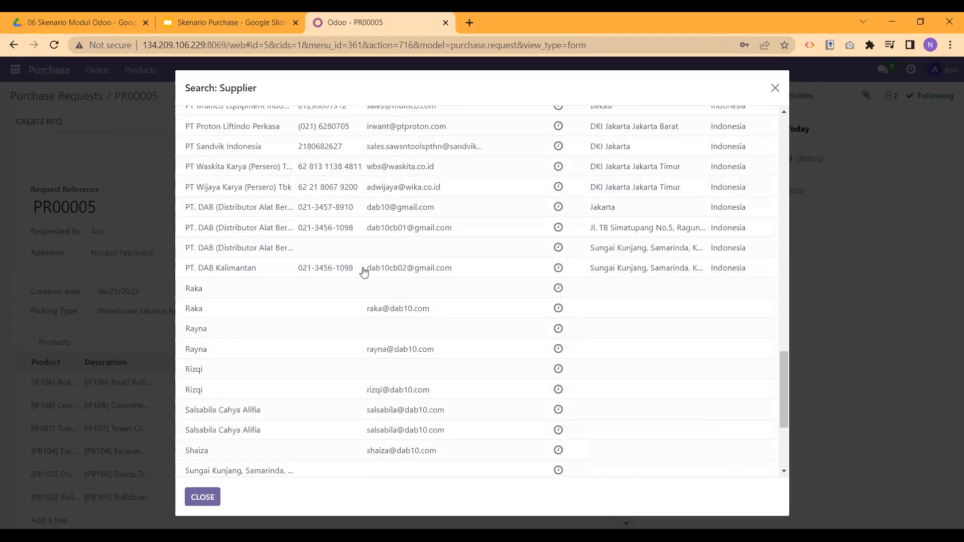
{"action": "scroll", "coordinate": [364, 272], "scroll_direction": "up", "scroll_amount": 5}
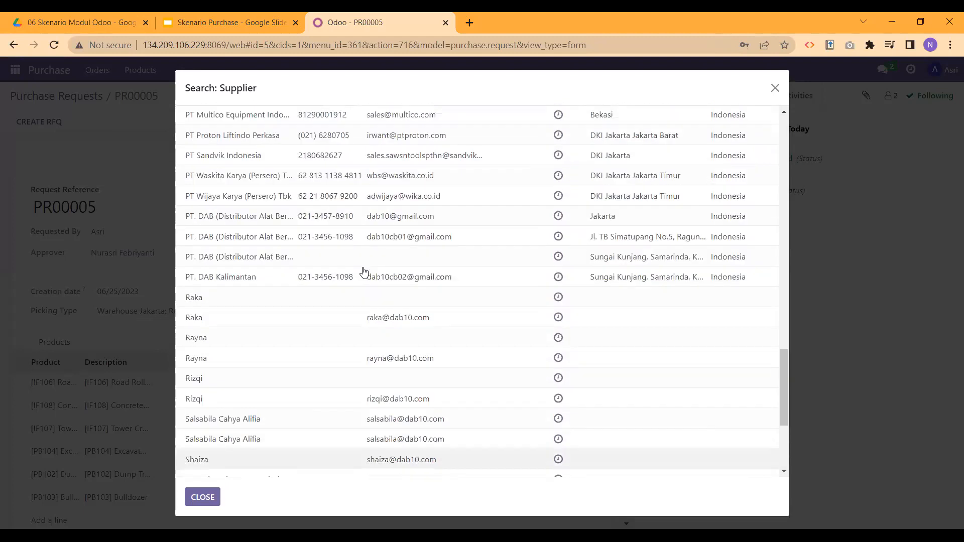
{"action": "scroll", "coordinate": [297, 278], "scroll_direction": "up", "scroll_amount": 1}
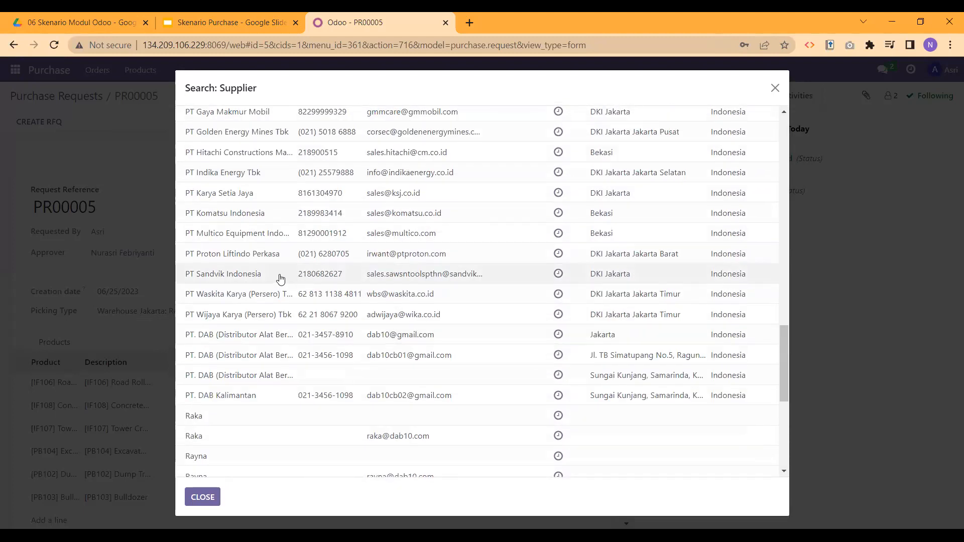
{"action": "scroll", "coordinate": [280, 279], "scroll_direction": "up", "scroll_amount": 1}
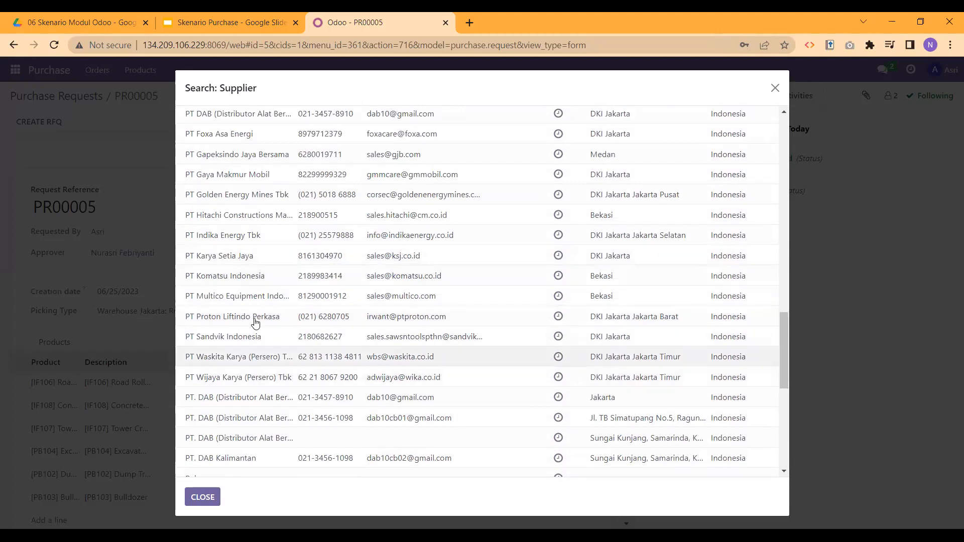
{"action": "scroll", "coordinate": [254, 311], "scroll_direction": "up", "scroll_amount": 2}
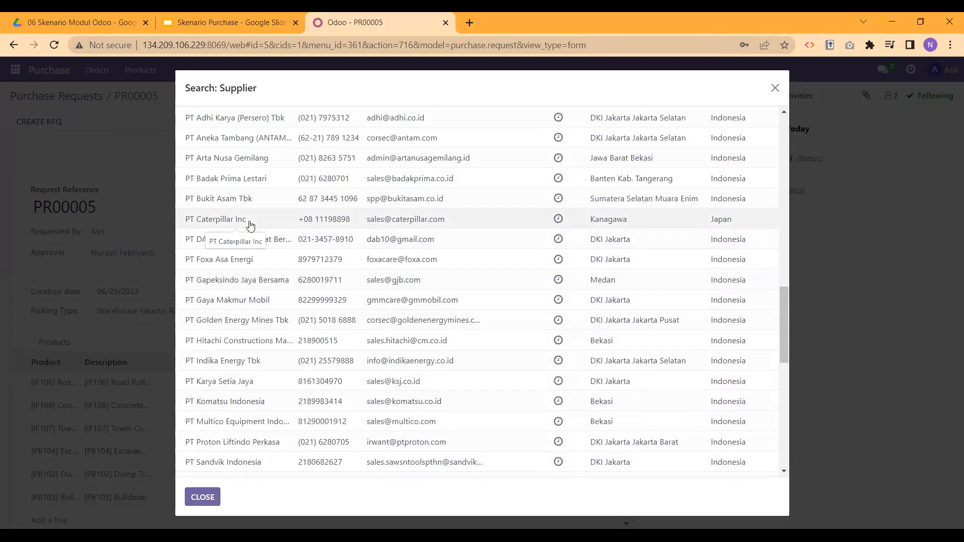
{"action": "scroll", "coordinate": [251, 226], "scroll_direction": "up", "scroll_amount": 2}
{"action": "scroll", "coordinate": [262, 308], "scroll_direction": "down", "scroll_amount": 1}
{"action": "scroll", "coordinate": [266, 314], "scroll_direction": "down", "scroll_amount": 2}
{"action": "scroll", "coordinate": [261, 225], "scroll_direction": "up", "scroll_amount": 2}
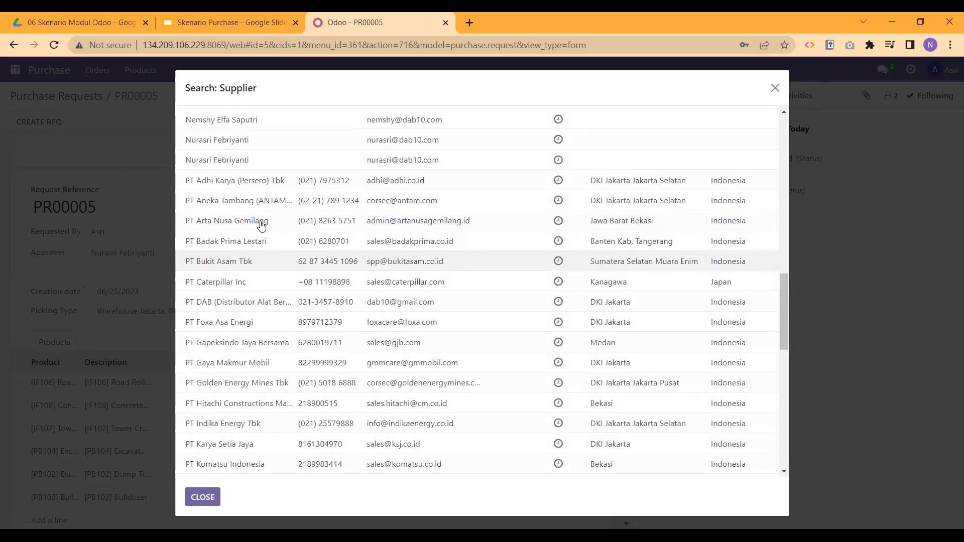
{"action": "scroll", "coordinate": [261, 221], "scroll_direction": "up", "scroll_amount": 6}
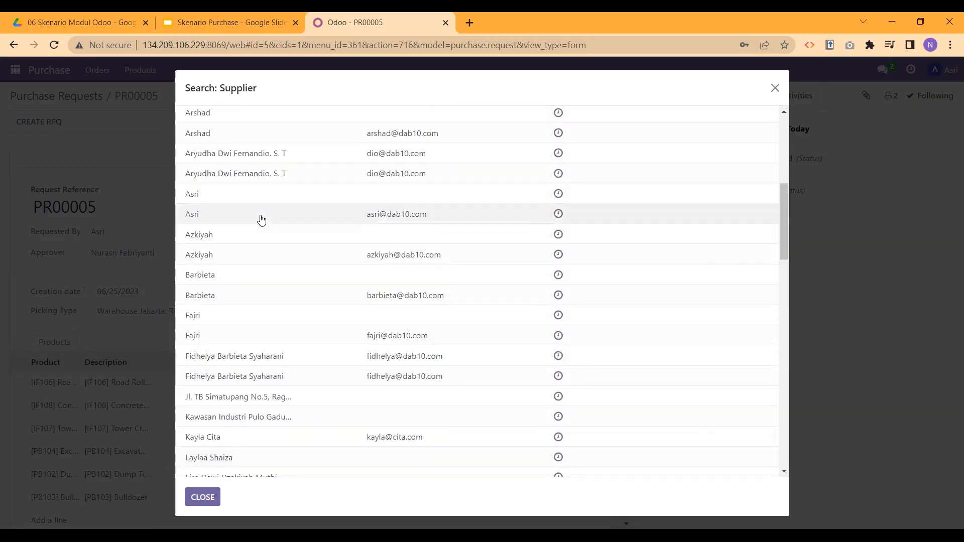
{"action": "scroll", "coordinate": [261, 220], "scroll_direction": "up", "scroll_amount": 6}
{"action": "scroll", "coordinate": [261, 220], "scroll_direction": "down", "scroll_amount": 4}
{"action": "scroll", "coordinate": [261, 219], "scroll_direction": "down", "scroll_amount": 8}
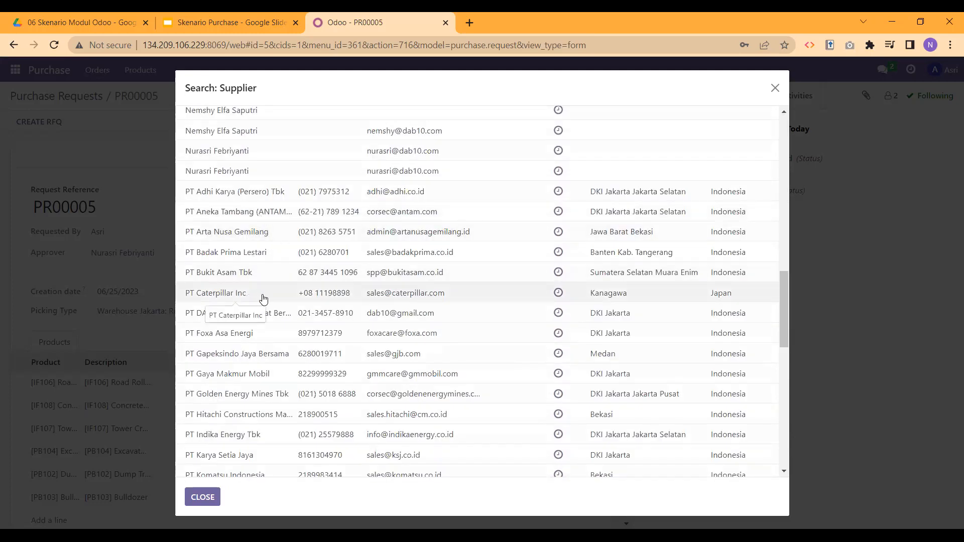
{"action": "scroll", "coordinate": [265, 295], "scroll_direction": "down", "scroll_amount": 2}
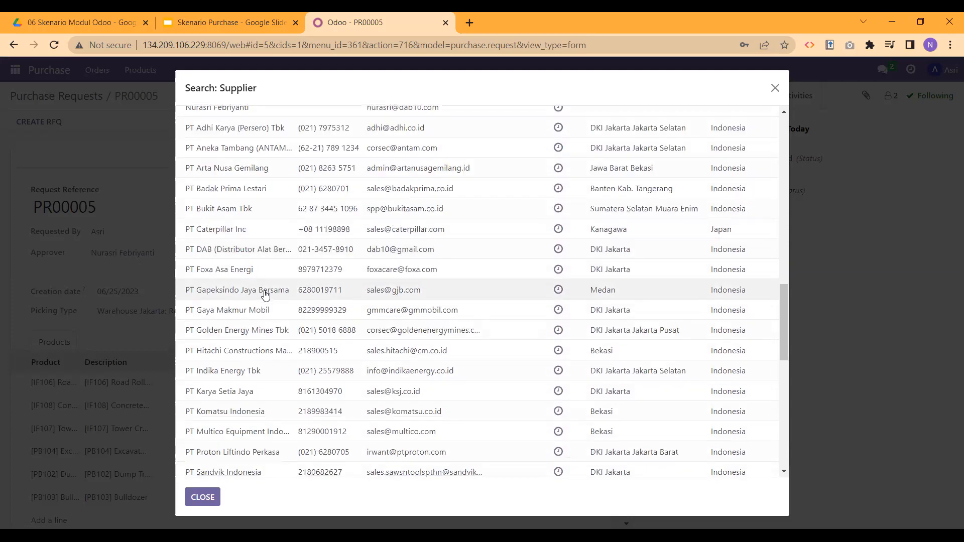
{"action": "scroll", "coordinate": [265, 296], "scroll_direction": "down", "scroll_amount": 3}
{"action": "scroll", "coordinate": [265, 295], "scroll_direction": "up", "scroll_amount": 3}
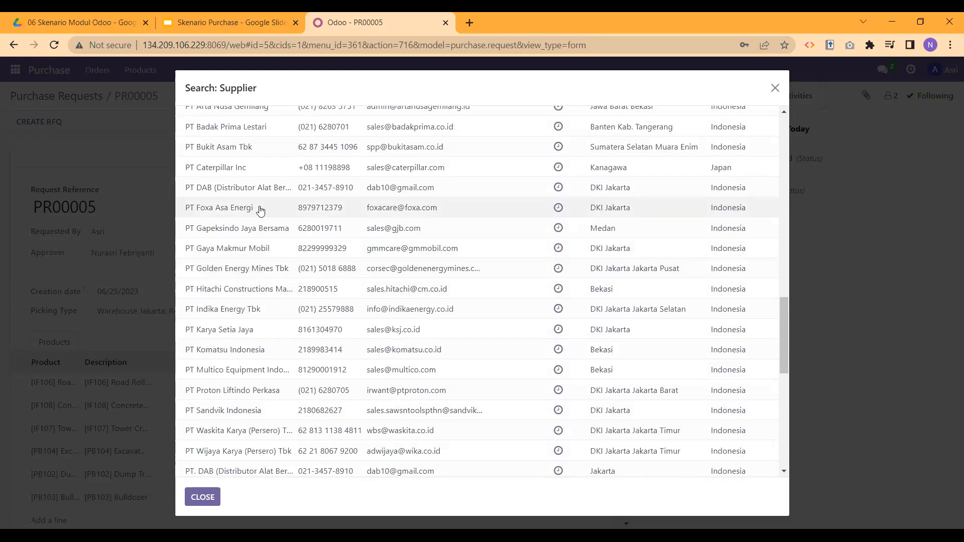
{"action": "left_click", "coordinate": [261, 169]}
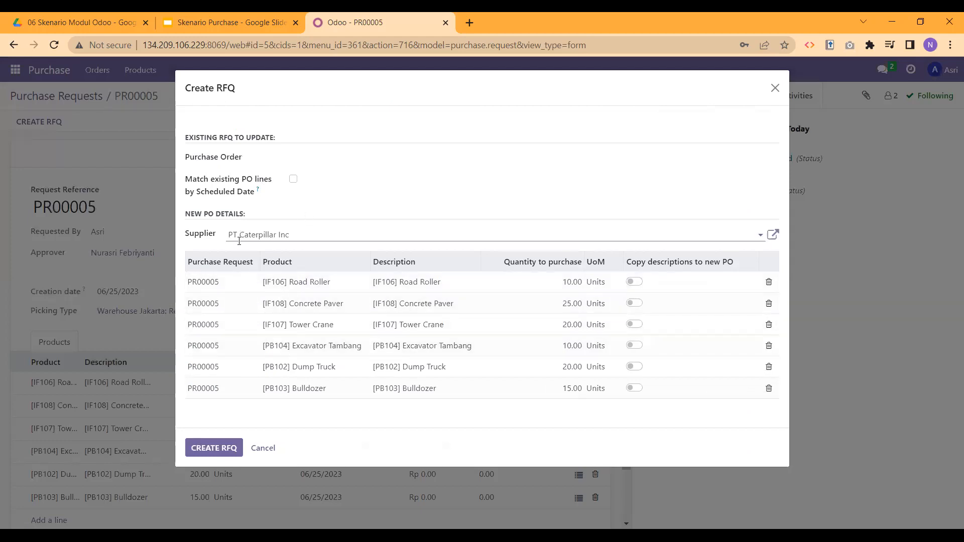
Step: Create RFQ P00019 for PT Caterpillar Inc, totalling Rp 2,304,070,000,000.00
{"action": "left_click", "coordinate": [218, 453]}
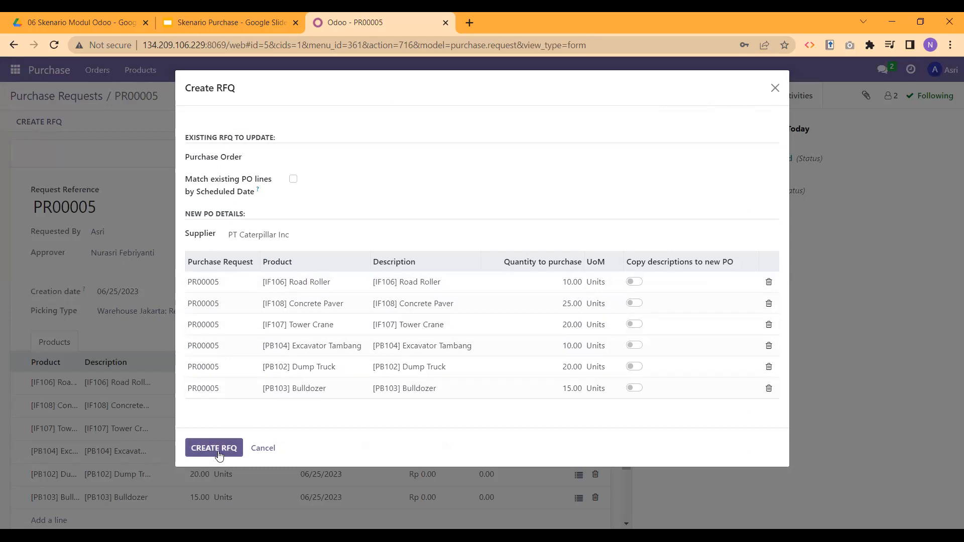
{"action": "left_click", "coordinate": [218, 451]}
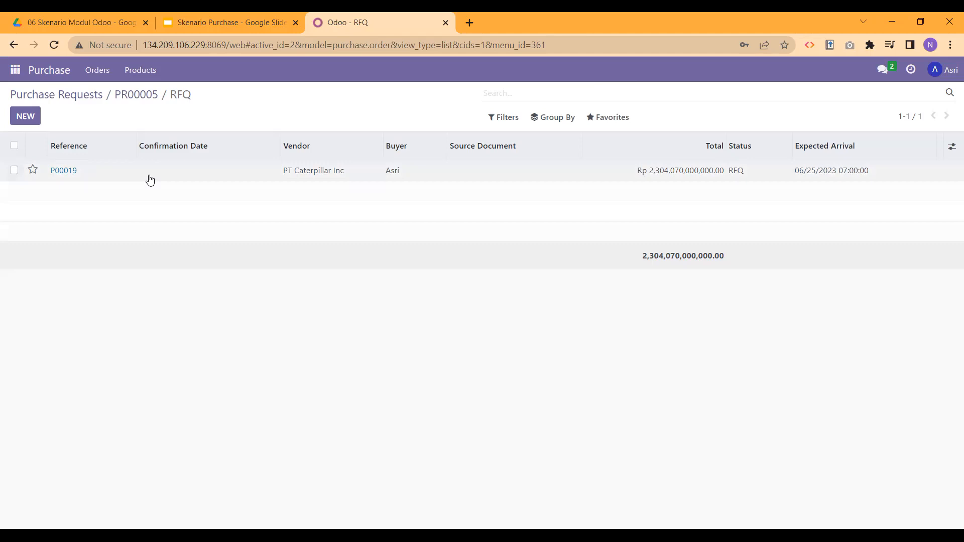
Step: Open RFQ P00019 and review its vendor, six product lines and Rp 2,304,070,000,000.00 total
{"action": "left_click", "coordinate": [93, 173]}
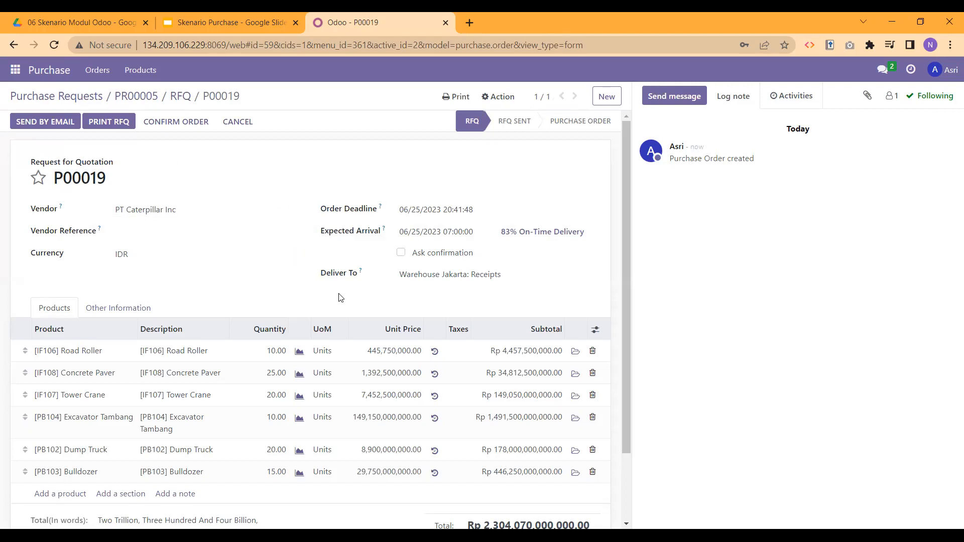
{"action": "scroll", "coordinate": [340, 297], "scroll_direction": "down", "scroll_amount": 1}
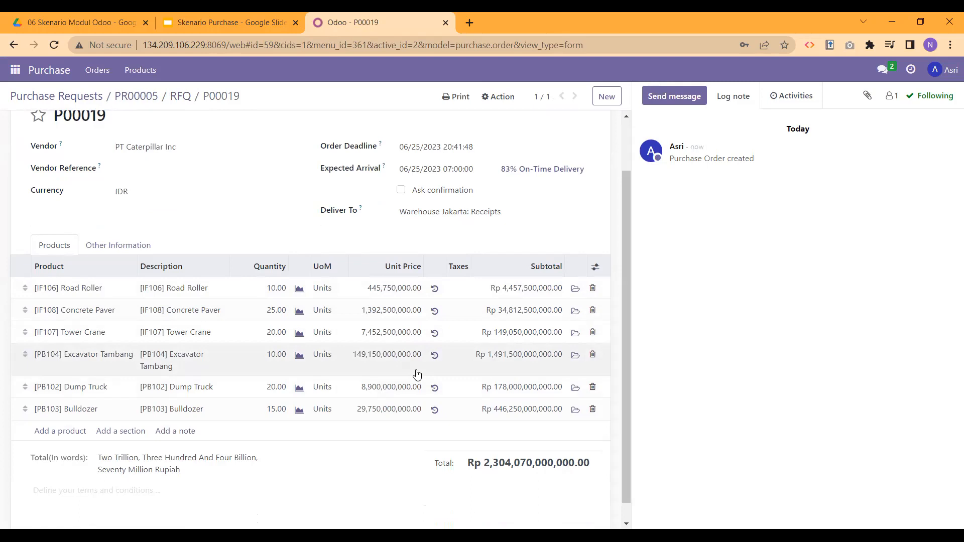
{"action": "scroll", "coordinate": [417, 374], "scroll_direction": "up", "scroll_amount": 1}
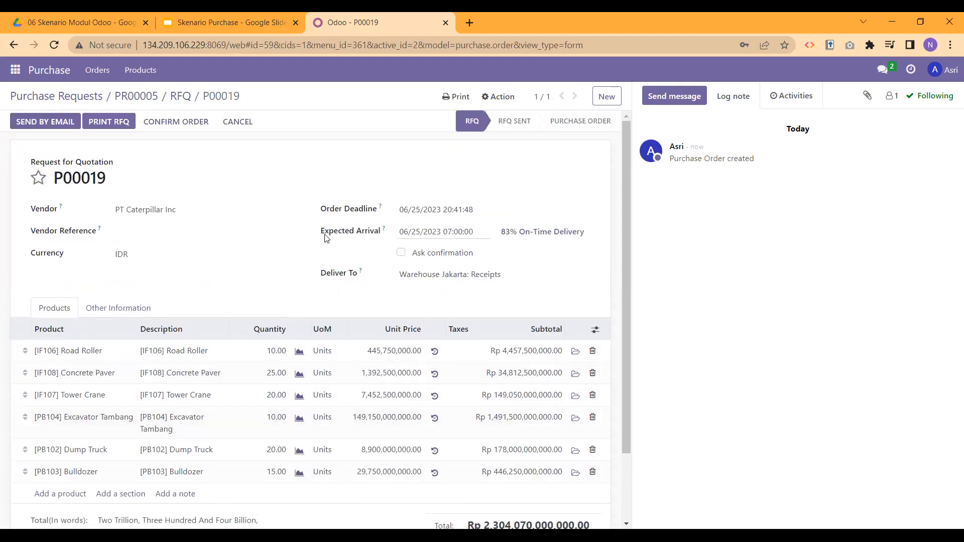
{"action": "scroll", "coordinate": [276, 289], "scroll_direction": "down", "scroll_amount": 2}
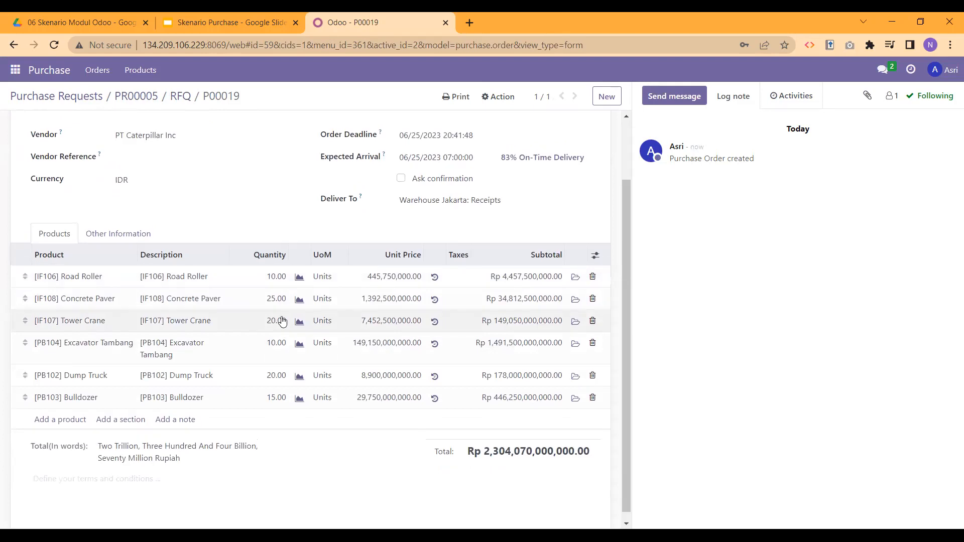
{"action": "scroll", "coordinate": [271, 318], "scroll_direction": "up", "scroll_amount": 2}
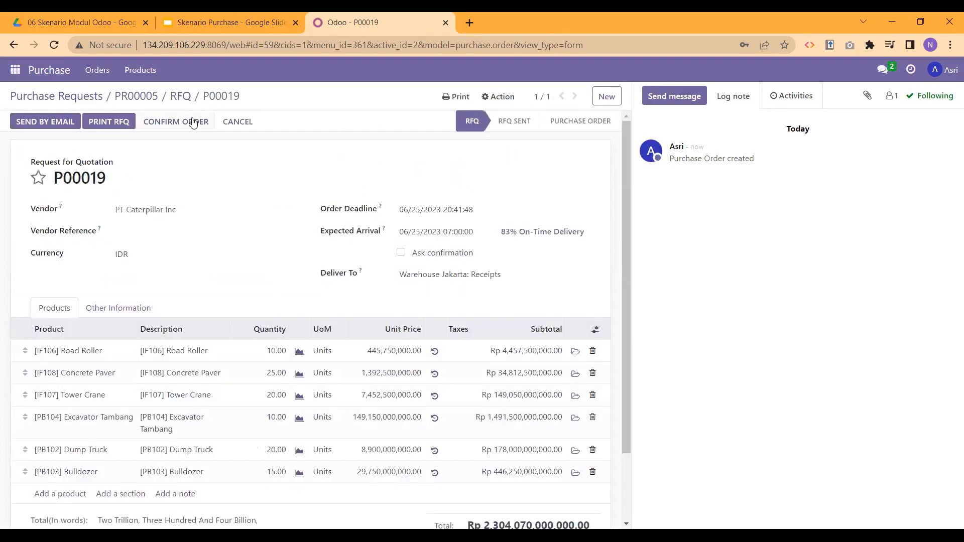
Step: Confirm RFQ P00019 so its status becomes To Approve
{"action": "left_click", "coordinate": [192, 122]}
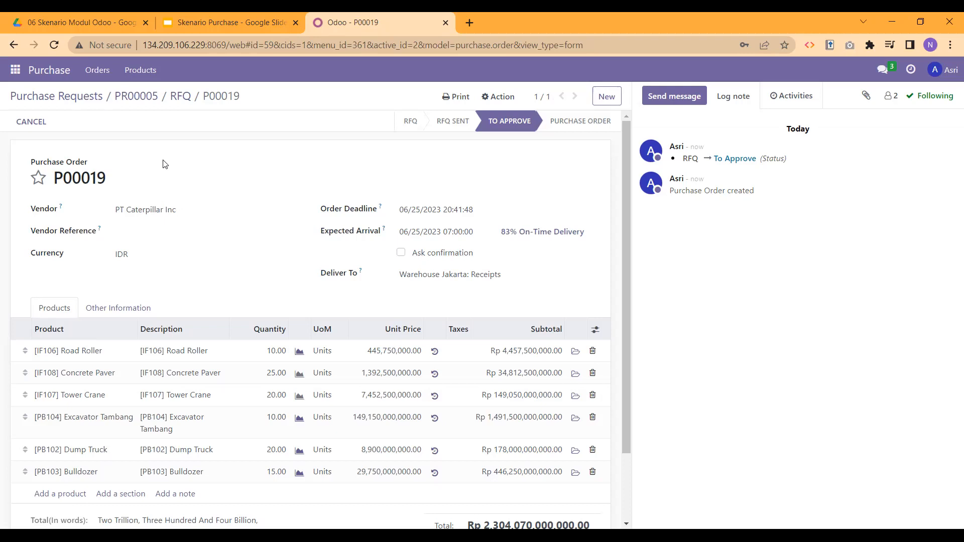
{"action": "left_click", "coordinate": [948, 74]}
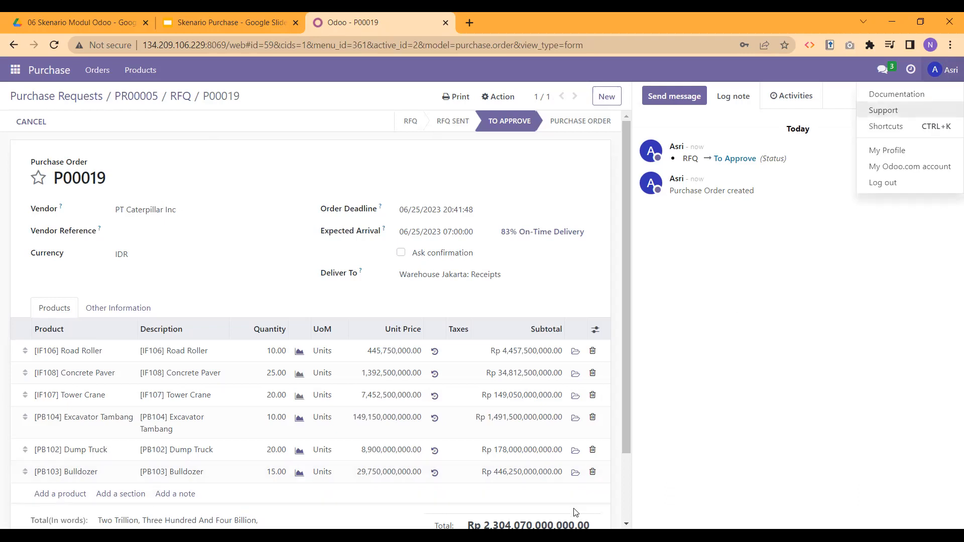
Step: Log out, then log in with the approver's saved e-mail and password
{"action": "left_click", "coordinate": [904, 187]}
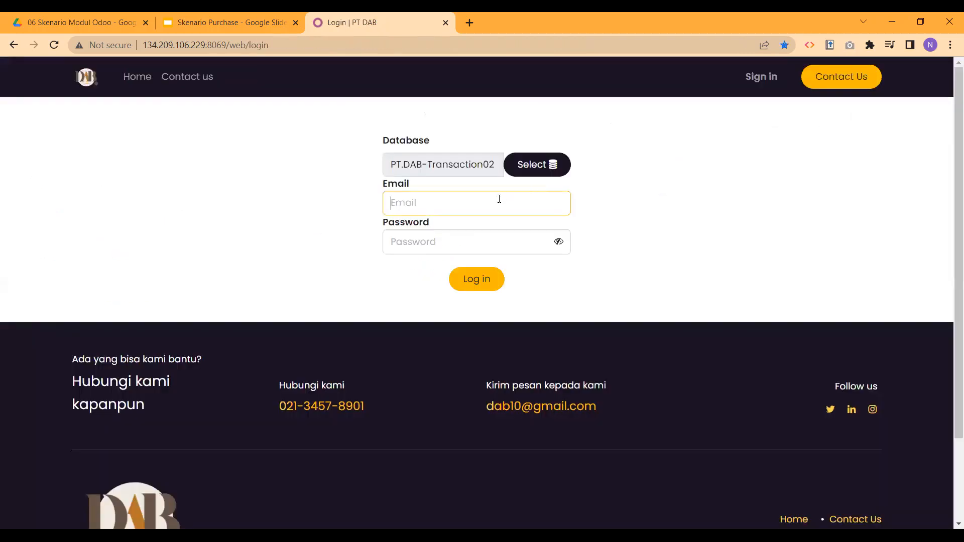
{"action": "left_click", "coordinate": [499, 199]}
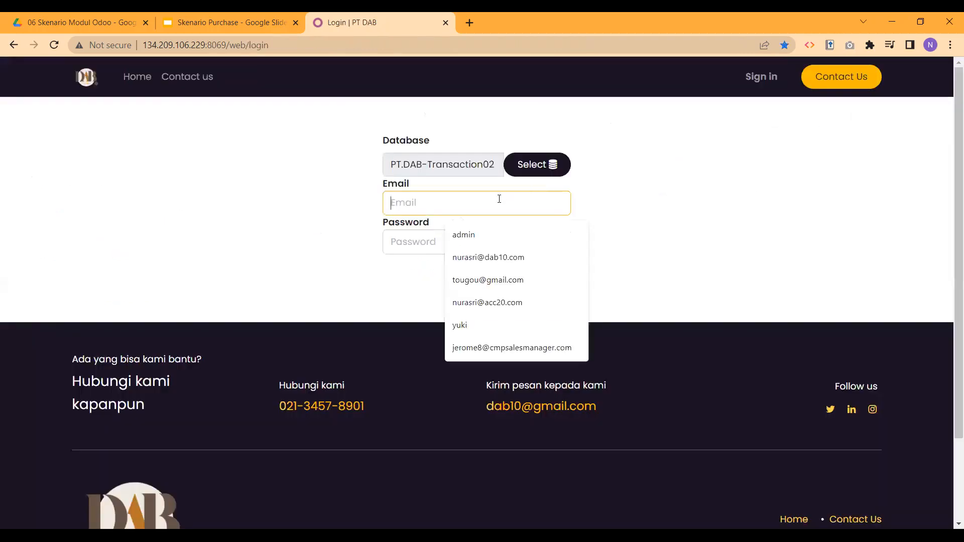
{"action": "left_click", "coordinate": [491, 258]}
{"action": "left_click", "coordinate": [465, 244]}
{"action": "type", "text": "1"}
{"action": "left_click", "coordinate": [470, 276]}
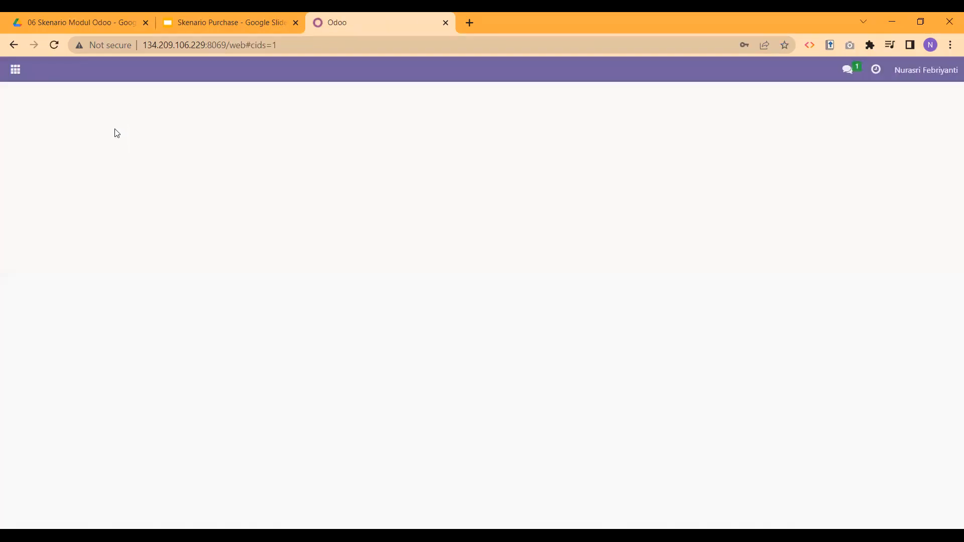
Step: In Purchase, approve order P00019 and return to the Requests for Quotation list
{"action": "left_click", "coordinate": [16, 74]}
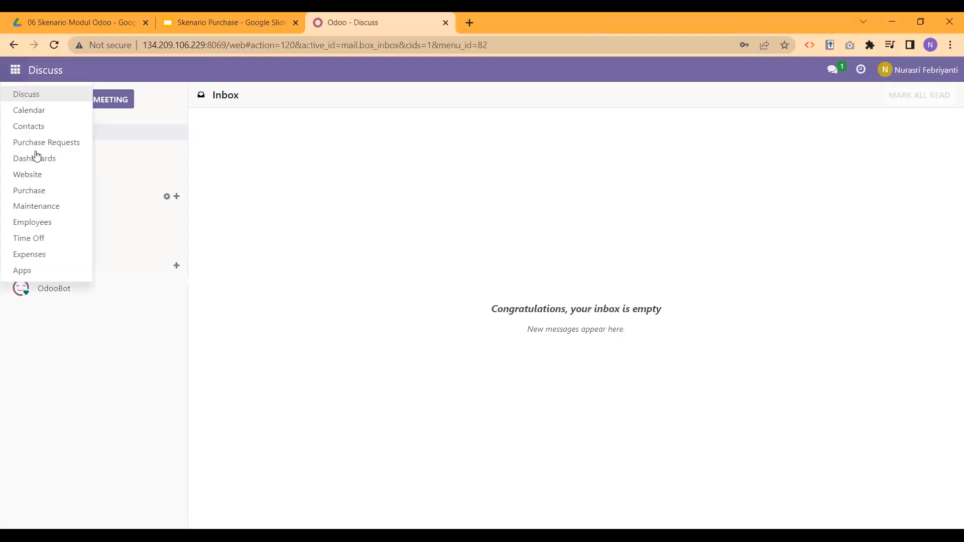
{"action": "left_click", "coordinate": [43, 195]}
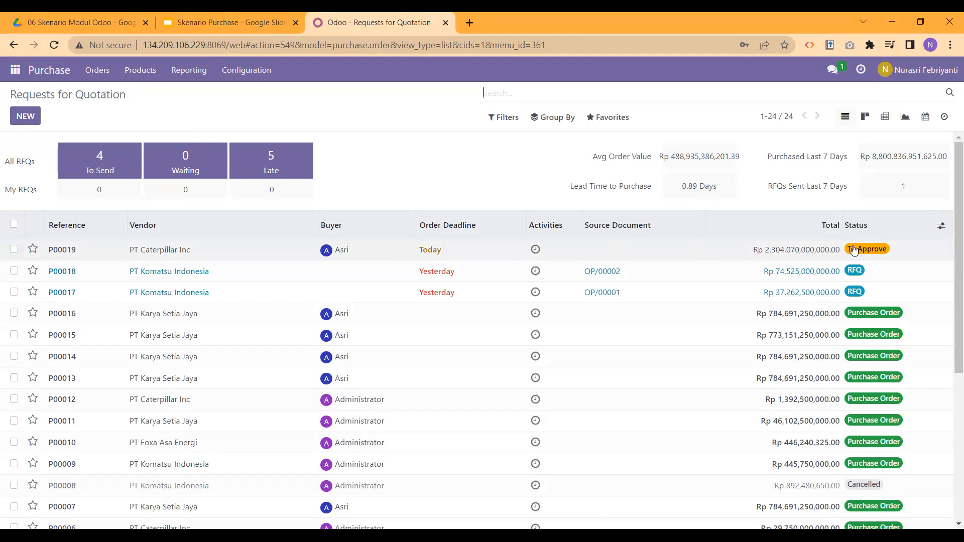
{"action": "left_click", "coordinate": [755, 254]}
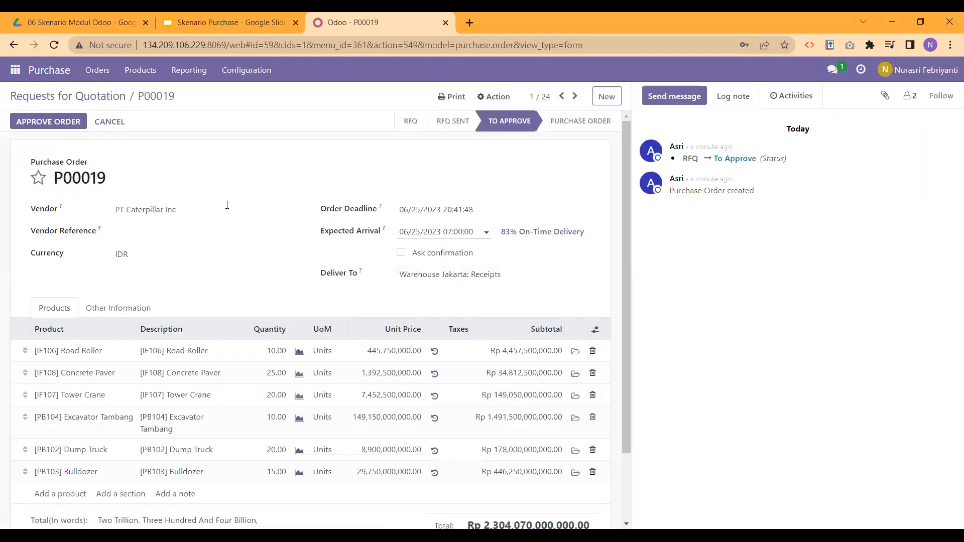
{"action": "left_click", "coordinate": [29, 128]}
{"action": "left_click", "coordinate": [31, 128]}
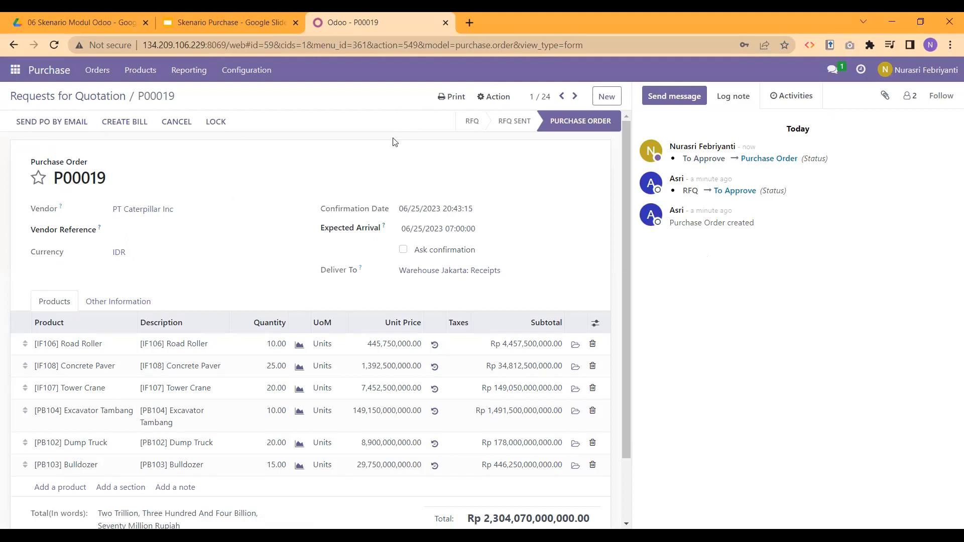
{"action": "left_click", "coordinate": [100, 100]}
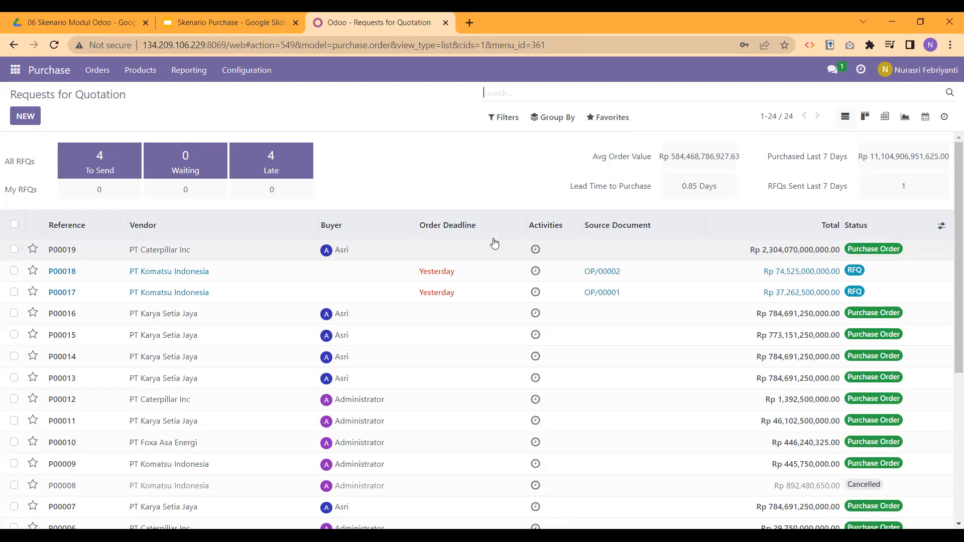
Step: Log out and sign back in with the saved administrator account and its password
{"action": "left_click", "coordinate": [915, 69]}
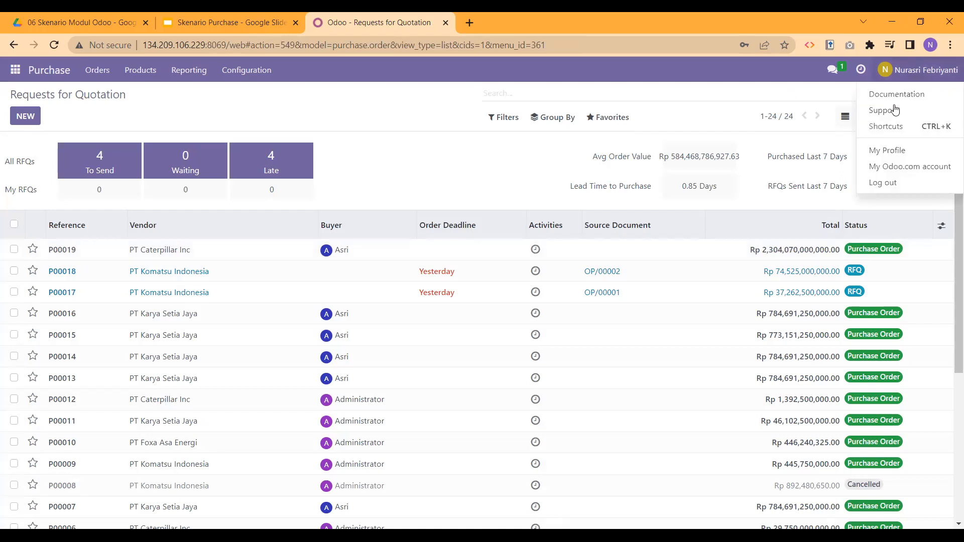
{"action": "left_click", "coordinate": [881, 182]}
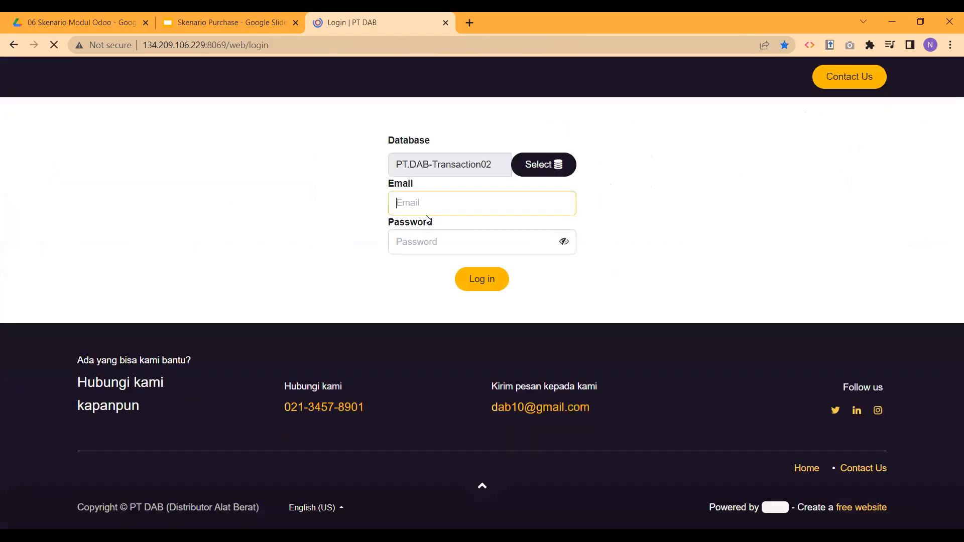
{"action": "left_click", "coordinate": [413, 203]}
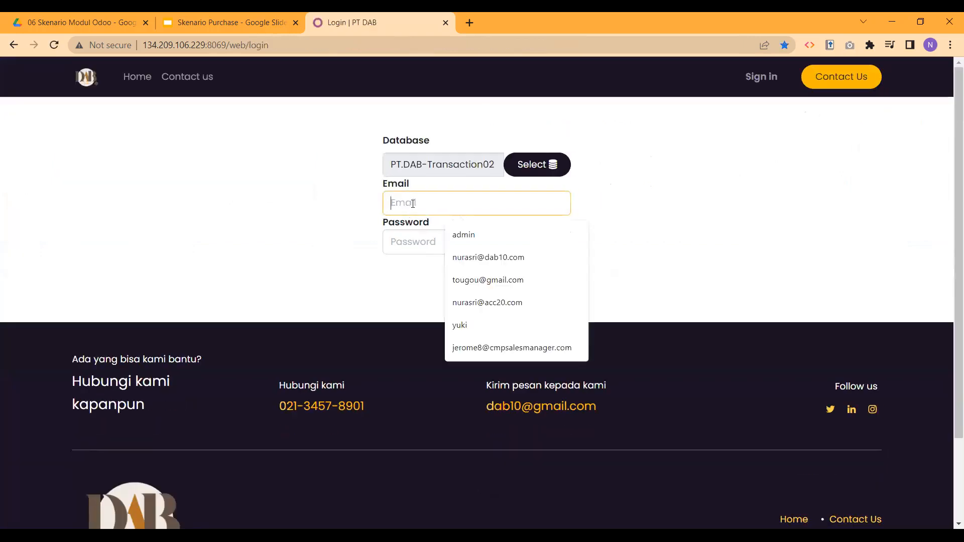
{"action": "left_click", "coordinate": [452, 235]}
{"action": "left_click", "coordinate": [448, 239]}
{"action": "type", "text": "admin"}
{"action": "key", "text": "Return"}
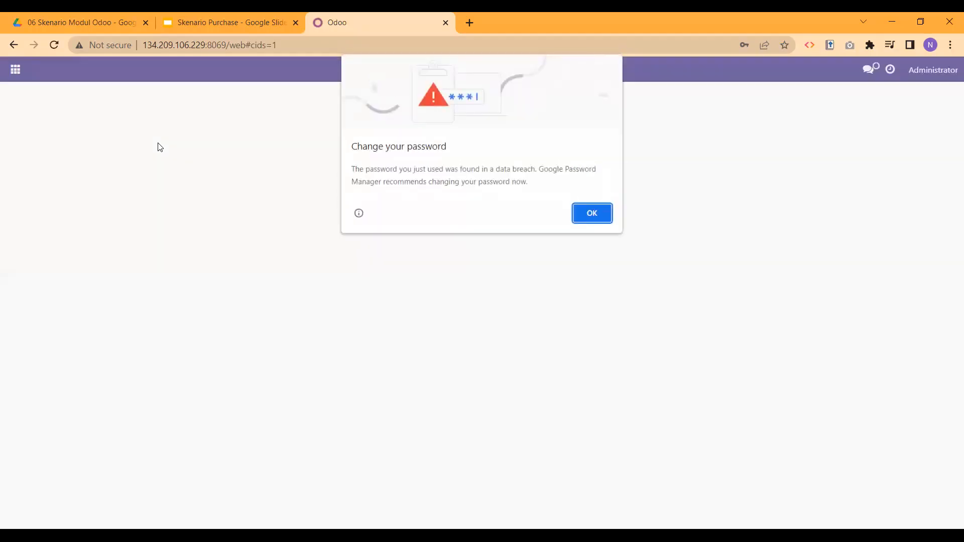
{"action": "left_click", "coordinate": [584, 212]}
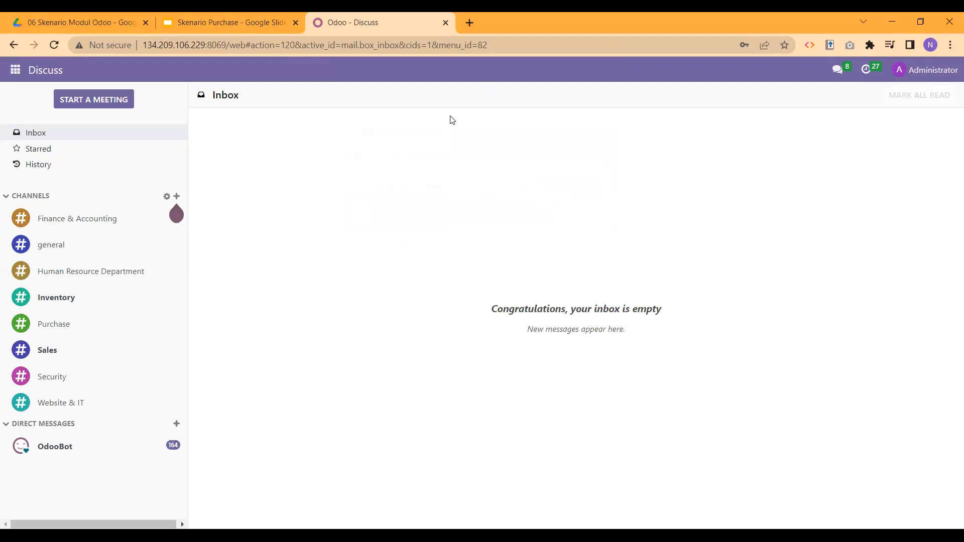
Step: Open purchase order P00019 from the Purchase app
{"action": "left_click", "coordinate": [15, 72]}
{"action": "left_click", "coordinate": [58, 271]}
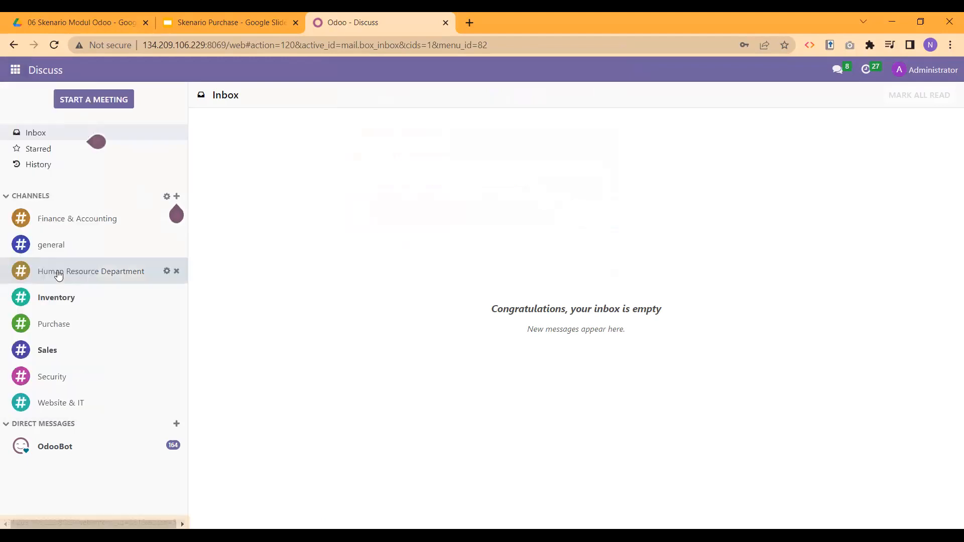
{"action": "left_click", "coordinate": [230, 244]}
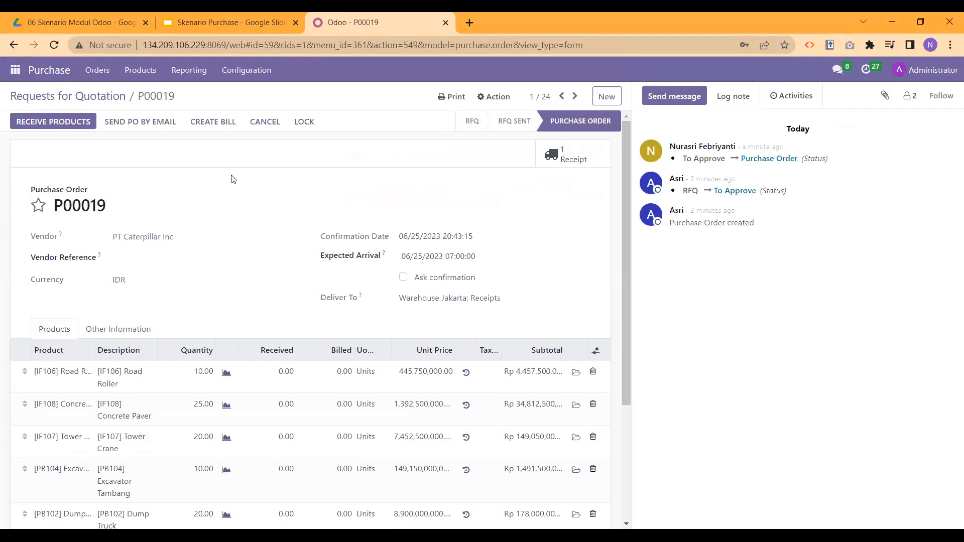
Step: Receive all six products on JKT/IN/00009 at their demanded quantities and validate
{"action": "left_click", "coordinate": [56, 124]}
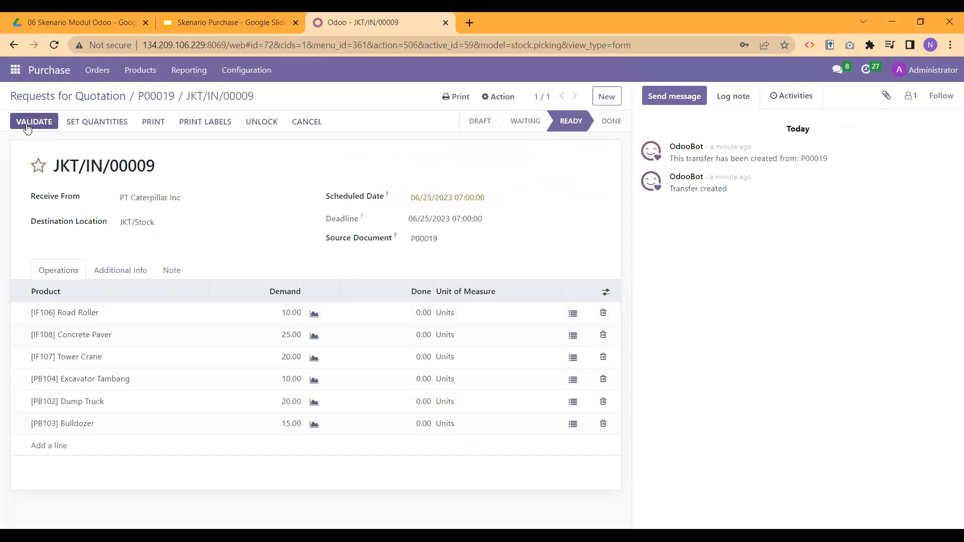
{"action": "left_click", "coordinate": [91, 127]}
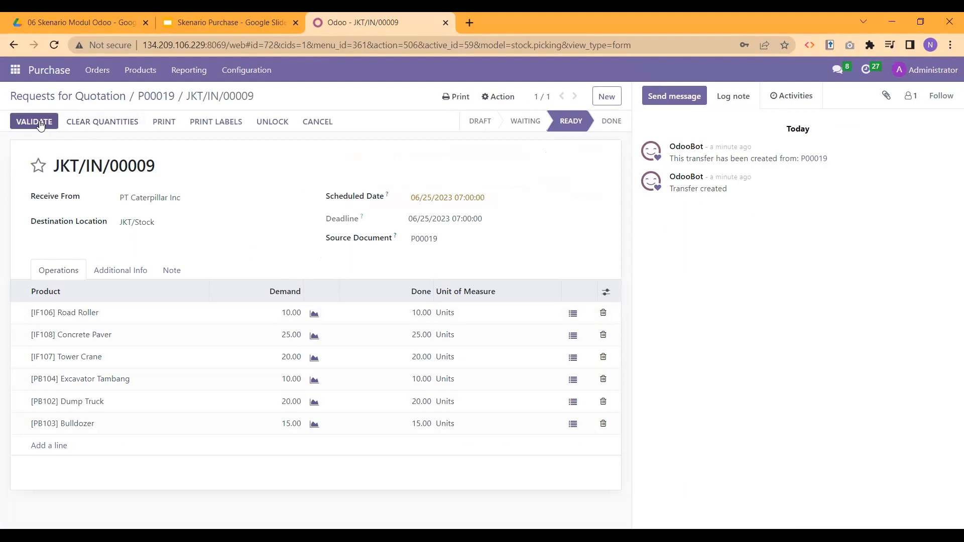
{"action": "left_click", "coordinate": [40, 124]}
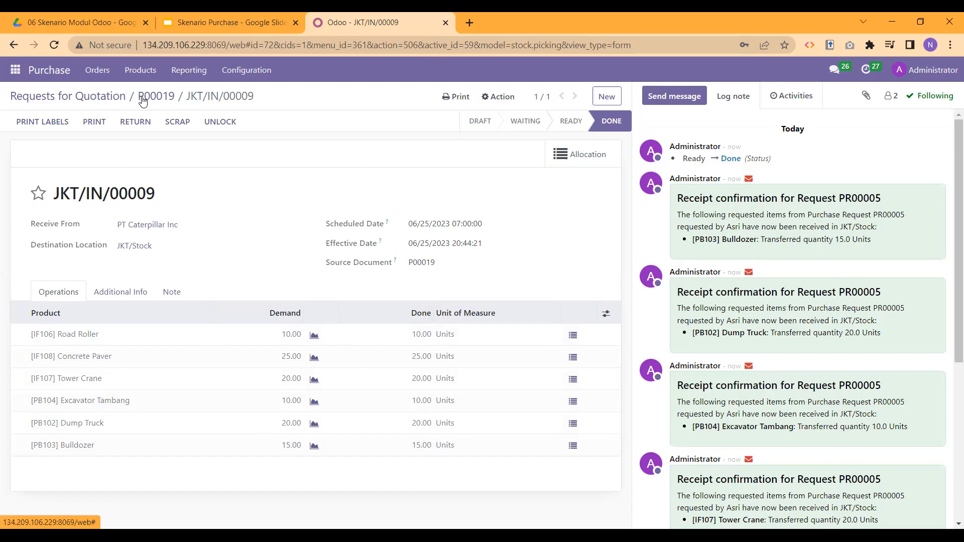
Step: Return to P00019 and create a draft vendor bill from it
{"action": "left_click", "coordinate": [143, 101]}
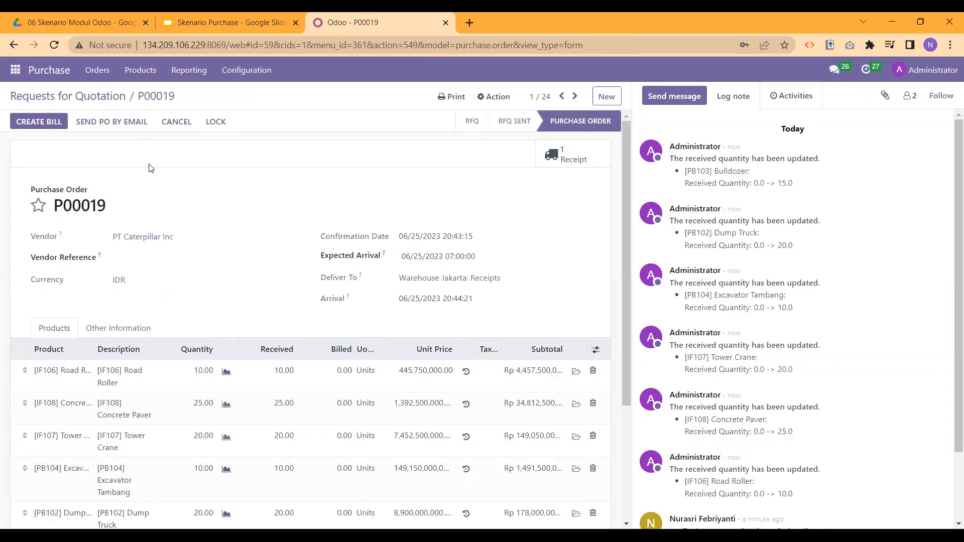
{"action": "left_click", "coordinate": [39, 122]}
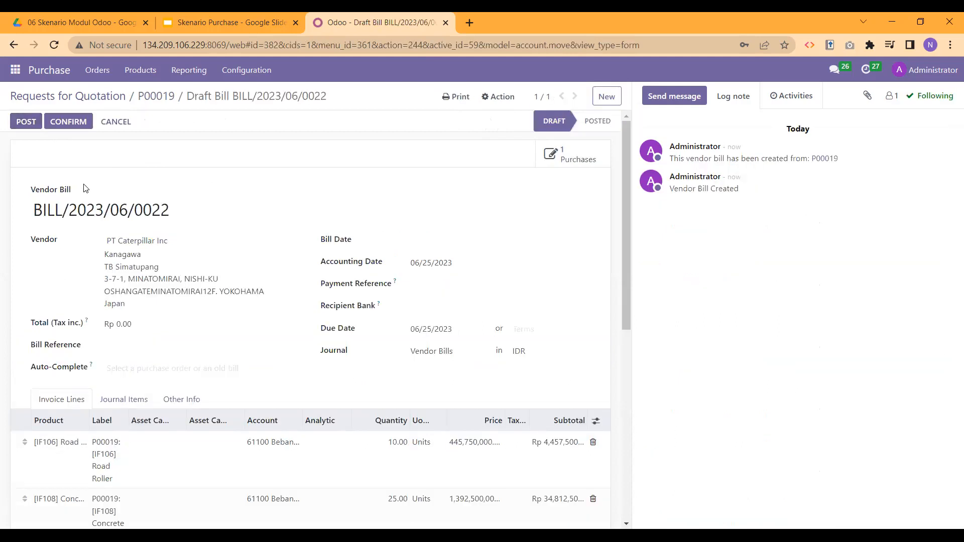
{"action": "scroll", "coordinate": [86, 188], "scroll_direction": "down", "scroll_amount": 2}
{"action": "scroll", "coordinate": [85, 189], "scroll_direction": "up", "scroll_amount": 2}
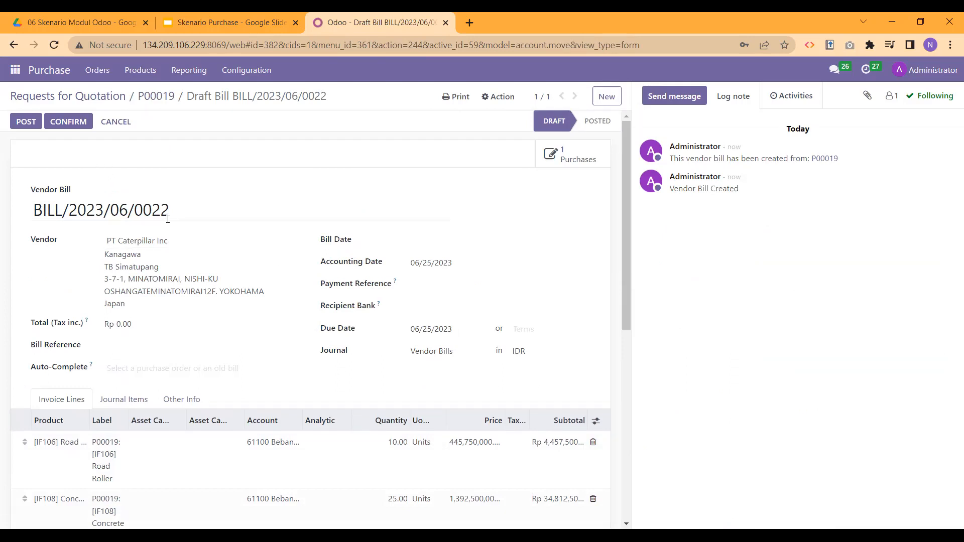
{"action": "scroll", "coordinate": [197, 229], "scroll_direction": "down", "scroll_amount": 7}
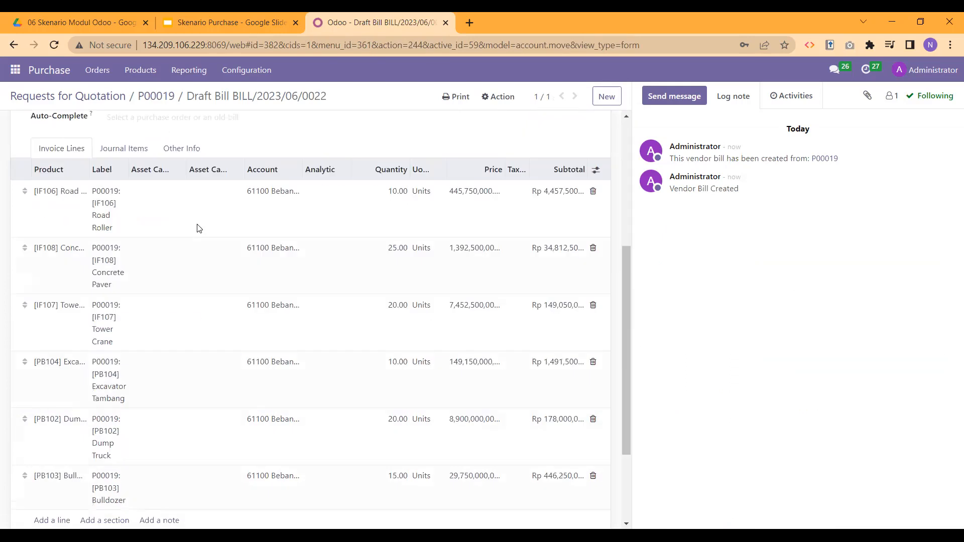
{"action": "scroll", "coordinate": [198, 229], "scroll_direction": "up", "scroll_amount": 2}
{"action": "scroll", "coordinate": [198, 230], "scroll_direction": "up", "scroll_amount": 5}
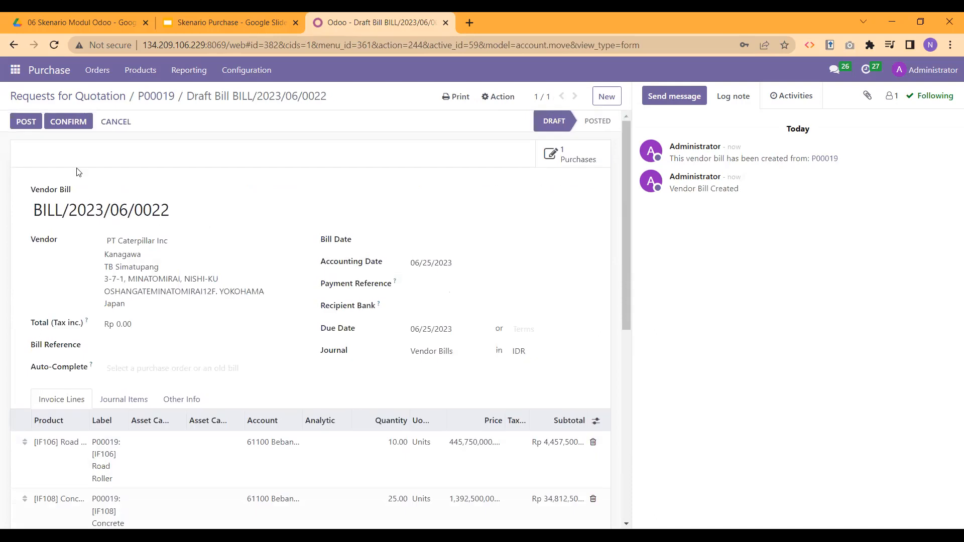
Step: Set the bill date to 06/25/2023 and confirm bill BILL/2023/06/0022
{"action": "left_click", "coordinate": [67, 121]}
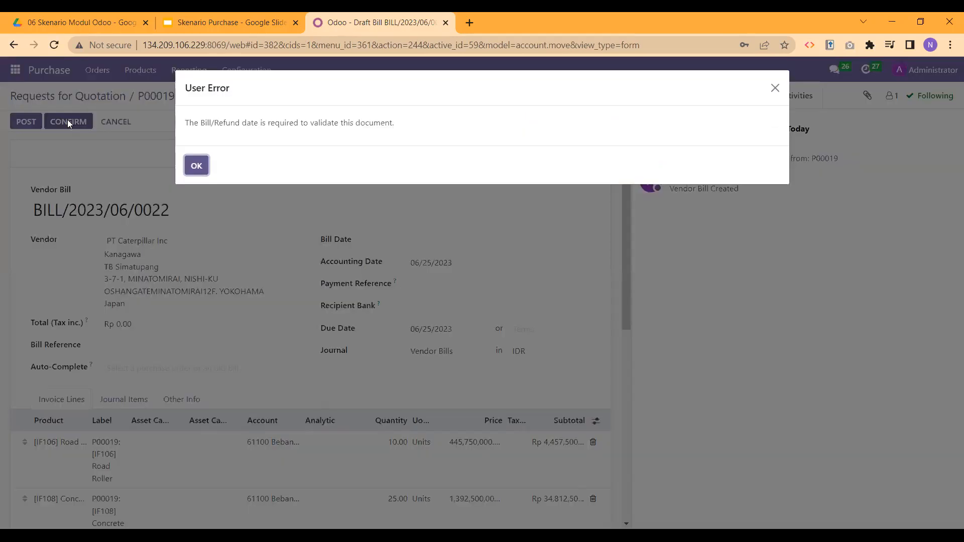
{"action": "left_click", "coordinate": [196, 166]}
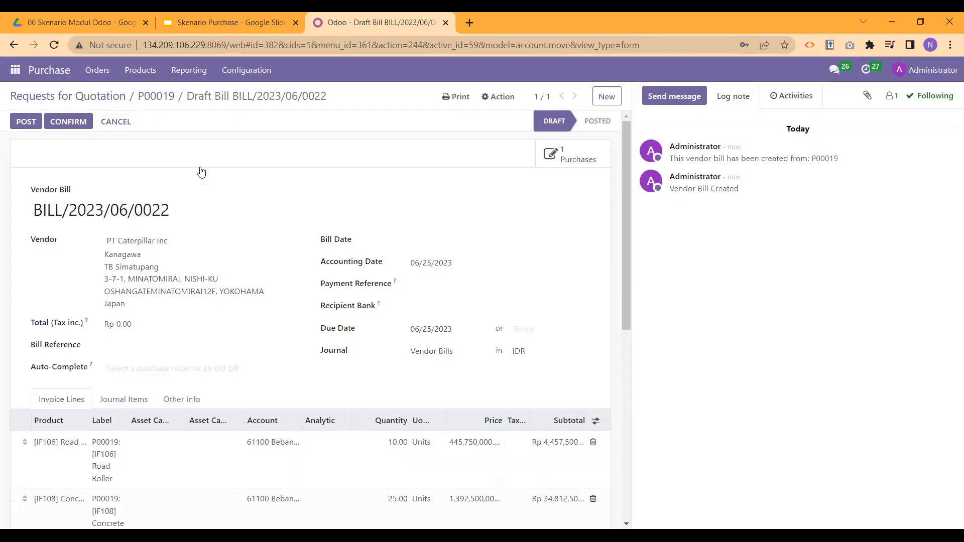
{"action": "left_click", "coordinate": [420, 241]}
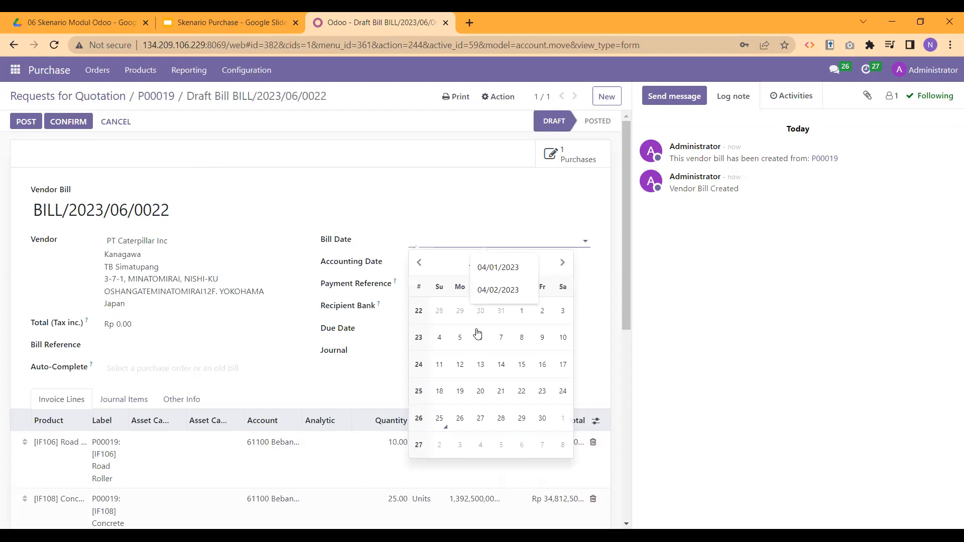
{"action": "left_click", "coordinate": [440, 426]}
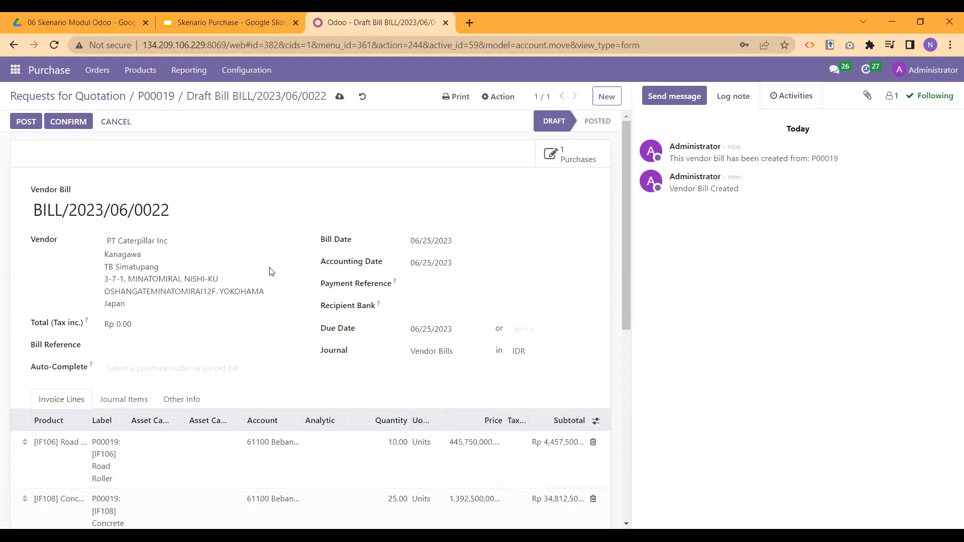
{"action": "left_click", "coordinate": [73, 123]}
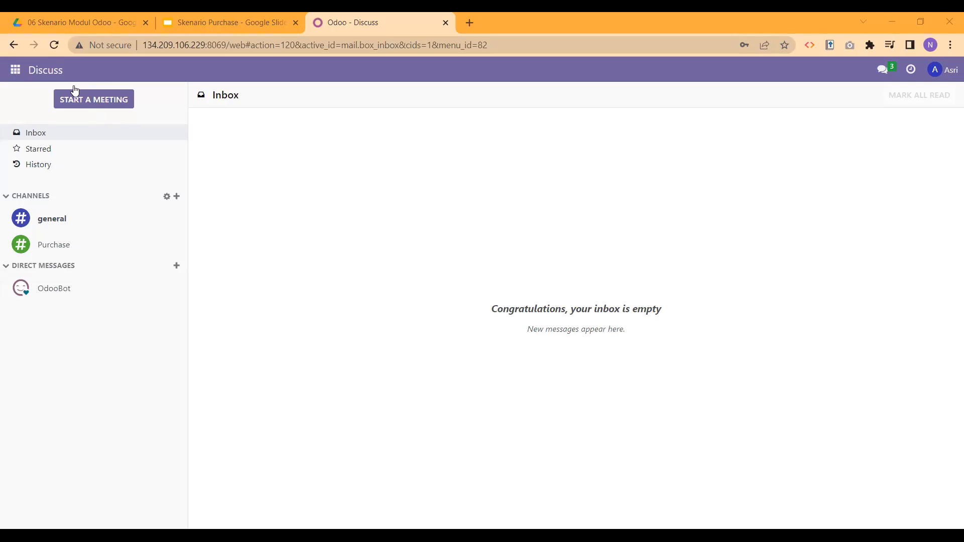
Step: Start a blank new RFQ in Purchase, then switch to the Skenario Purchase slides
{"action": "left_click", "coordinate": [8, 73]}
{"action": "left_click", "coordinate": [36, 196]}
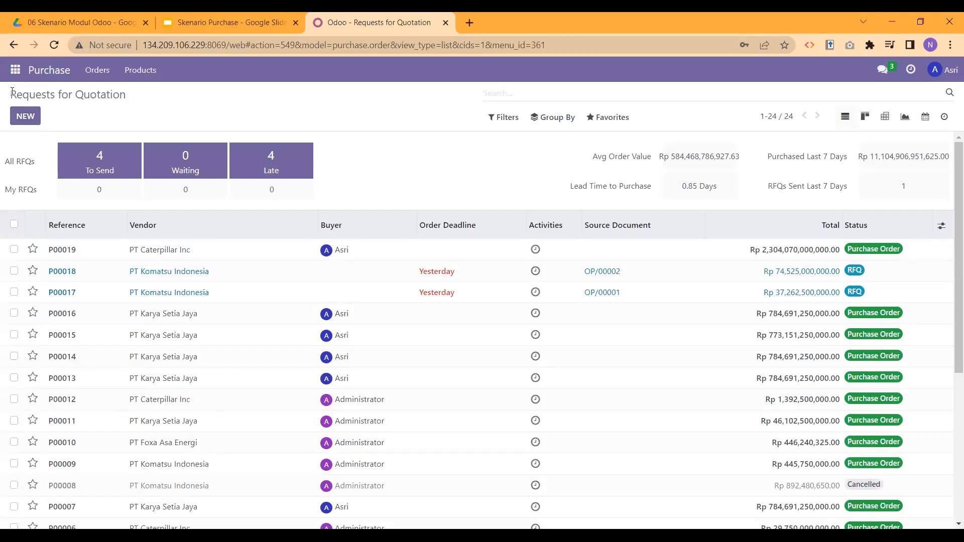
{"action": "left_click", "coordinate": [31, 116]}
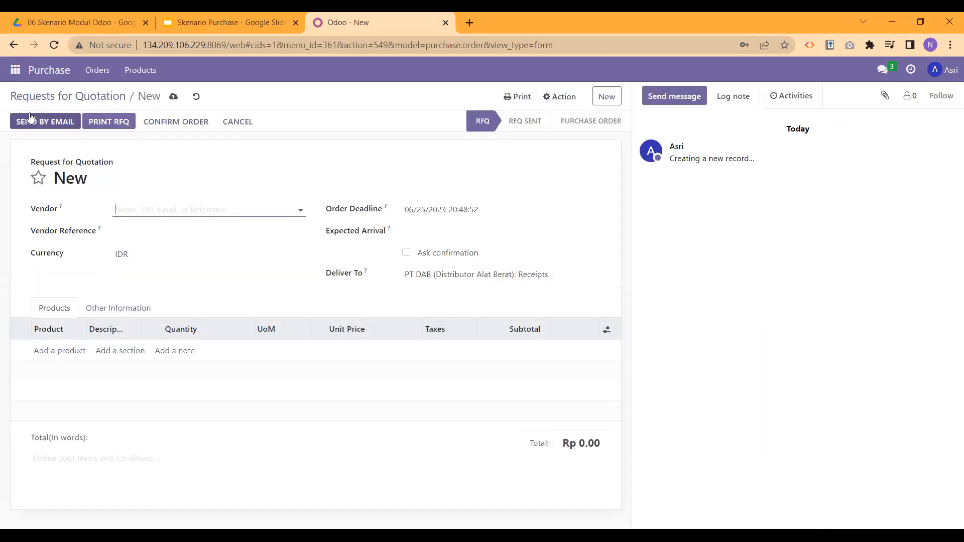
{"action": "left_click", "coordinate": [201, 20]}
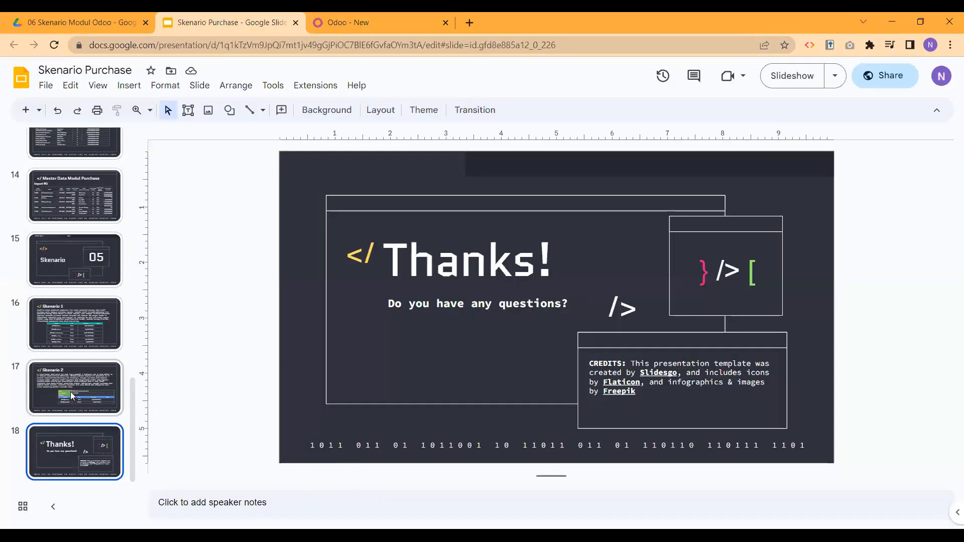
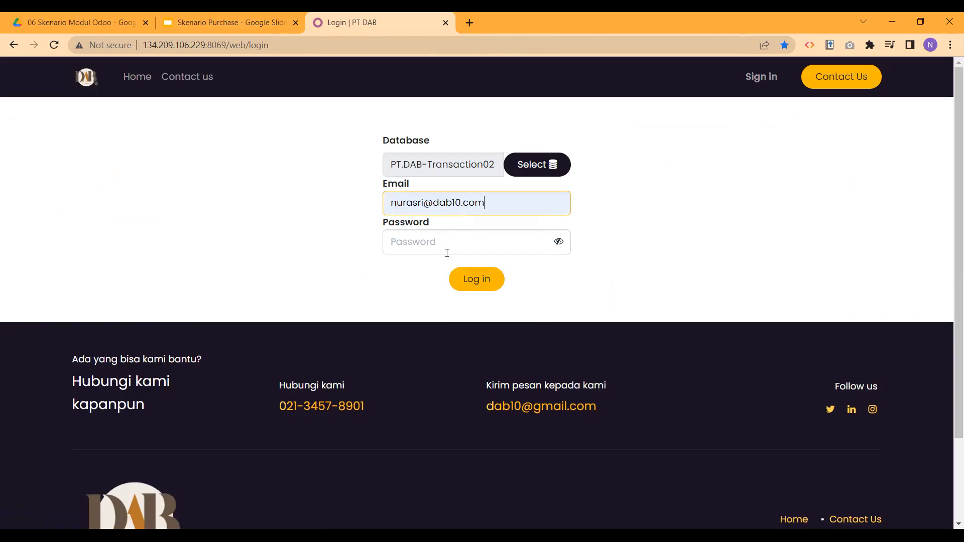
Step: Sign in to the database and go to the Purchase app
{"action": "type", "text": "1"}
{"action": "left_click", "coordinate": [463, 280]}
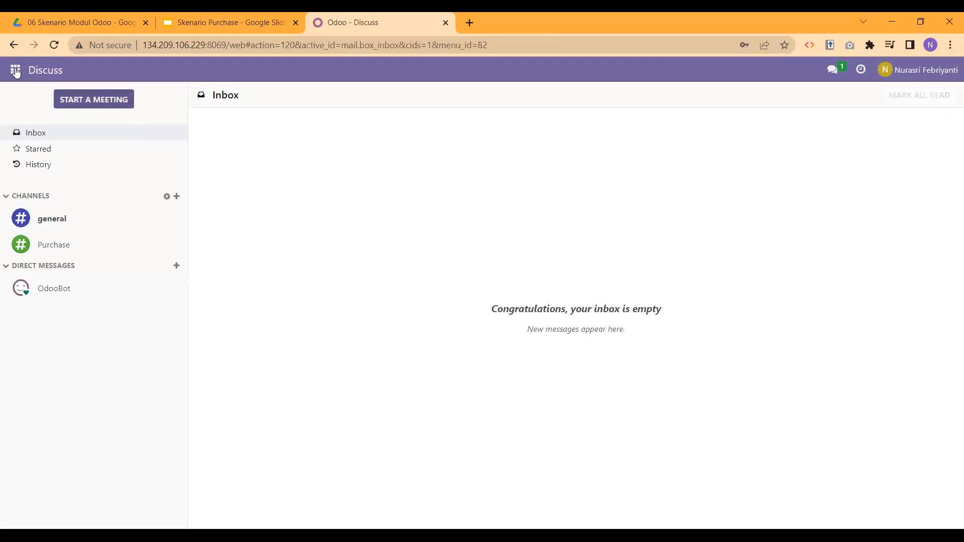
{"action": "left_click", "coordinate": [16, 71]}
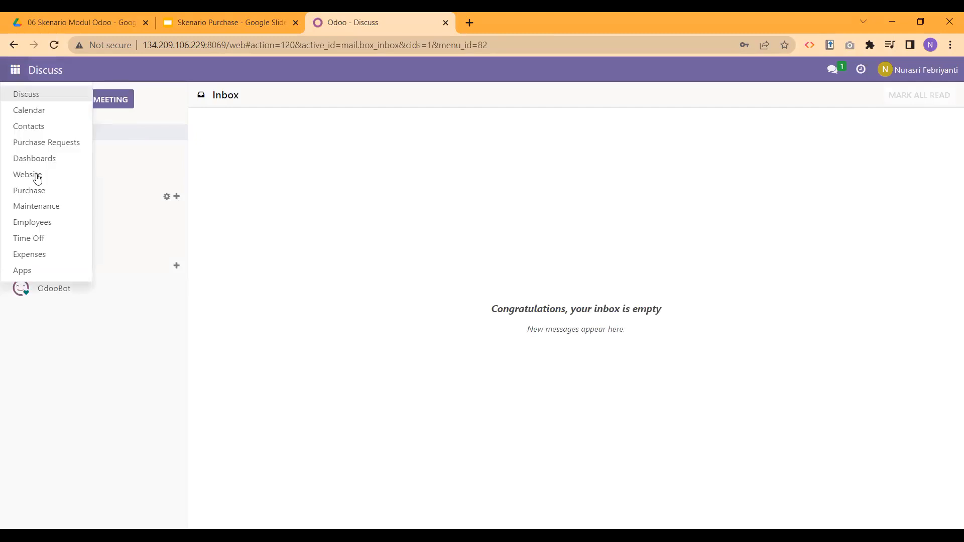
{"action": "left_click", "coordinate": [56, 194]}
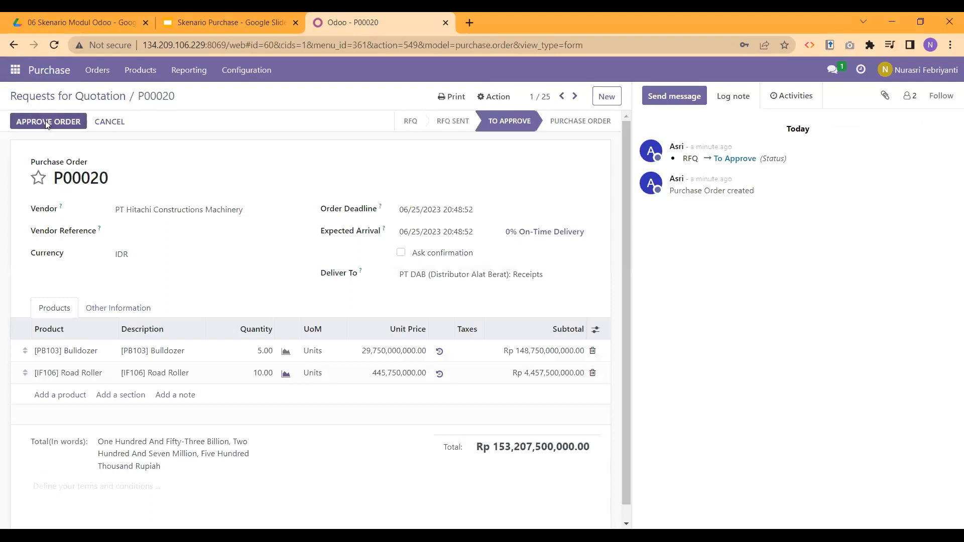
Step: Approve purchase order P00020, then log out of the approver's account
{"action": "left_click", "coordinate": [47, 123]}
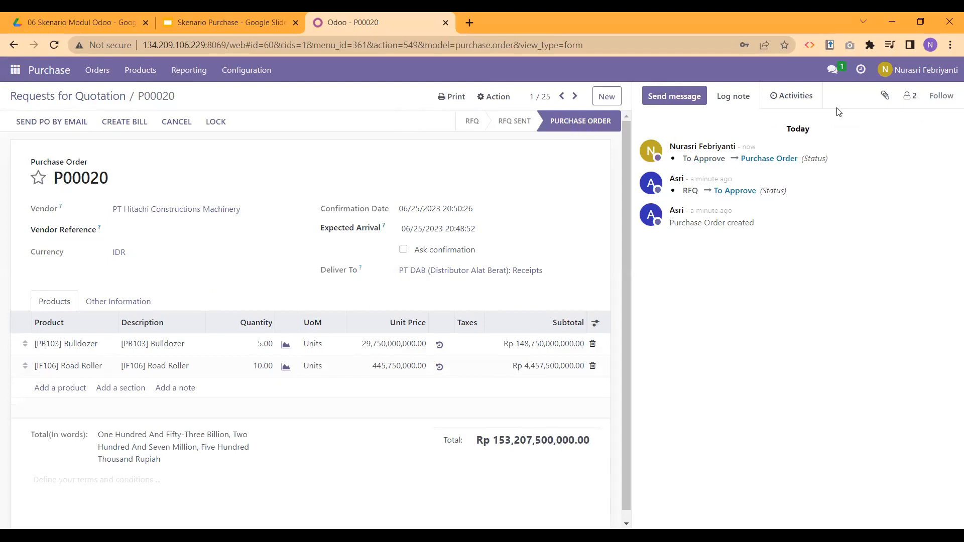
{"action": "left_click", "coordinate": [950, 72]}
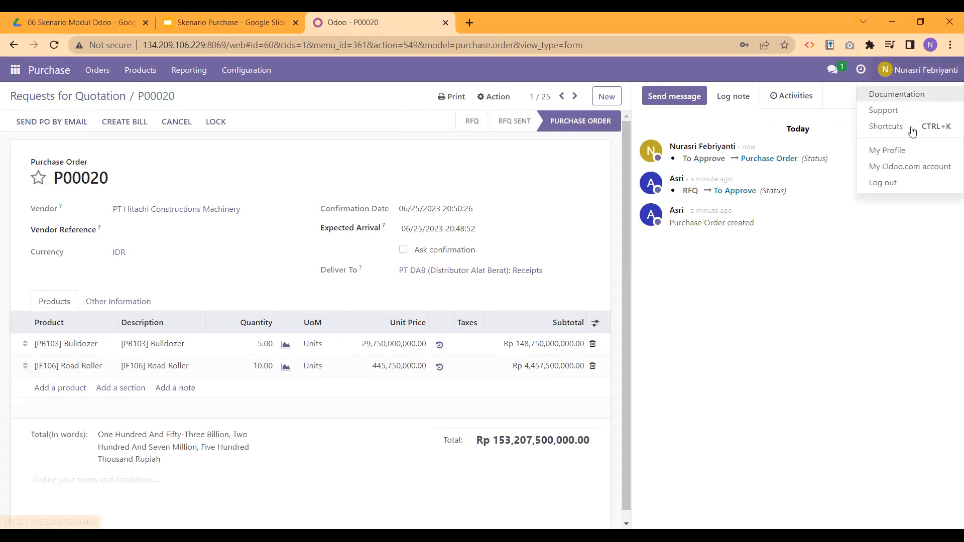
{"action": "left_click", "coordinate": [902, 183]}
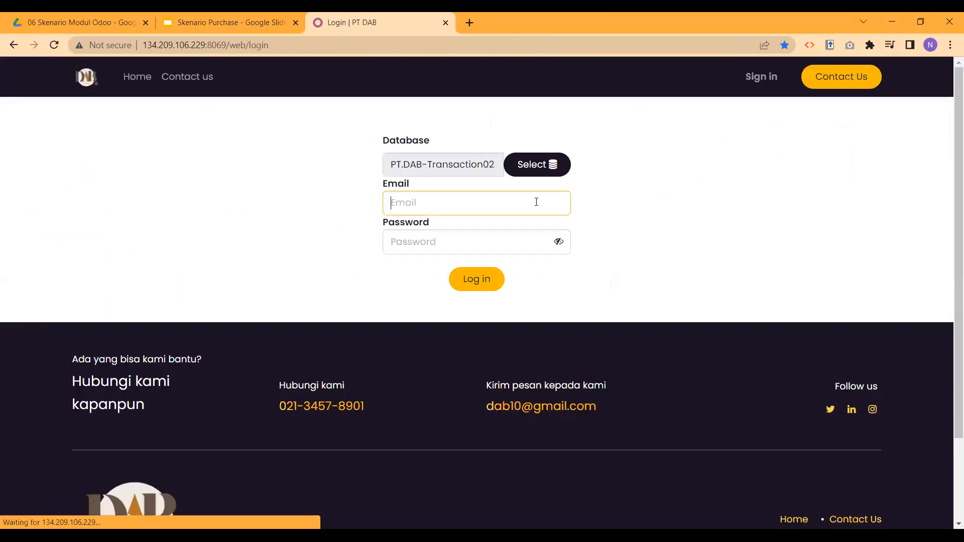
Step: Sign back in with the saved admin account, dismiss the password warning, and open Purchase
{"action": "left_click", "coordinate": [486, 203]}
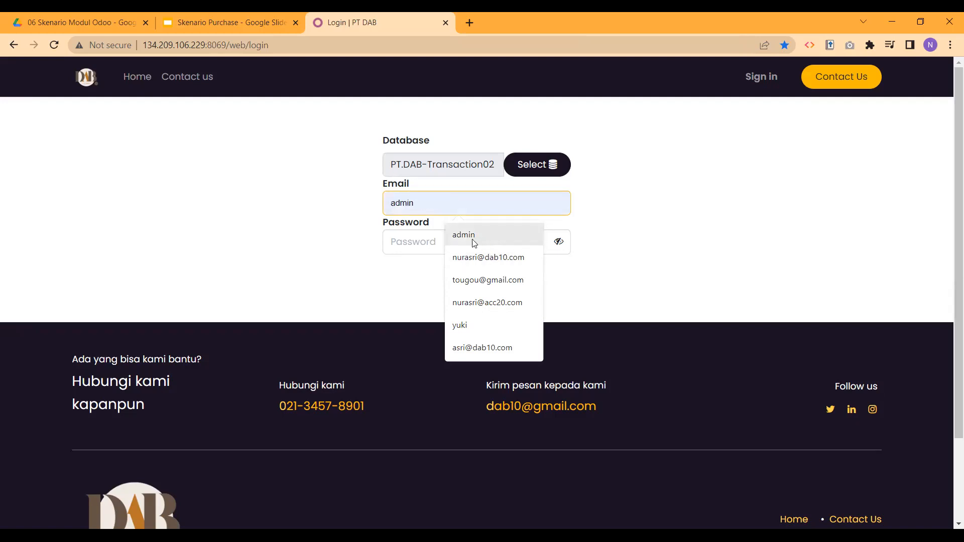
{"action": "left_click", "coordinate": [458, 238]}
{"action": "type", "text": "admin"}
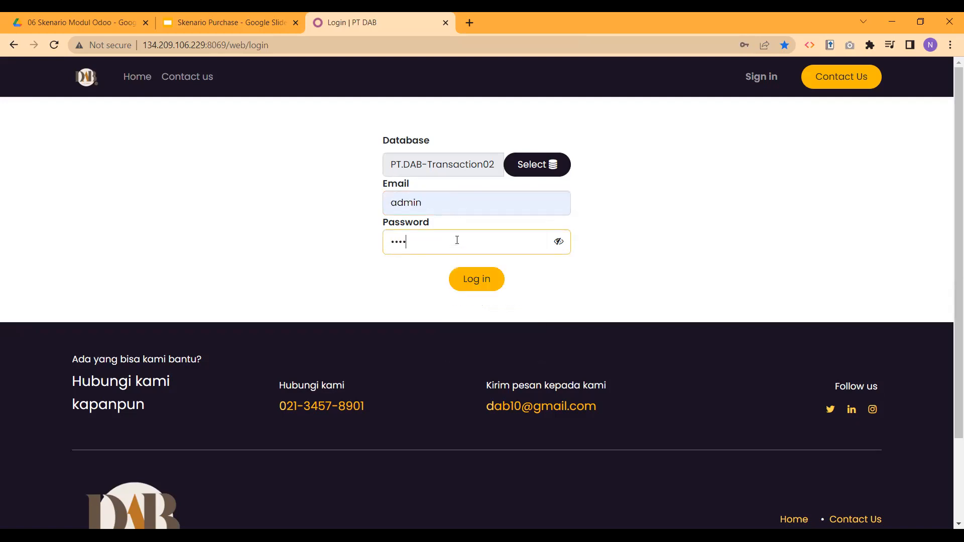
{"action": "key", "text": "Return"}
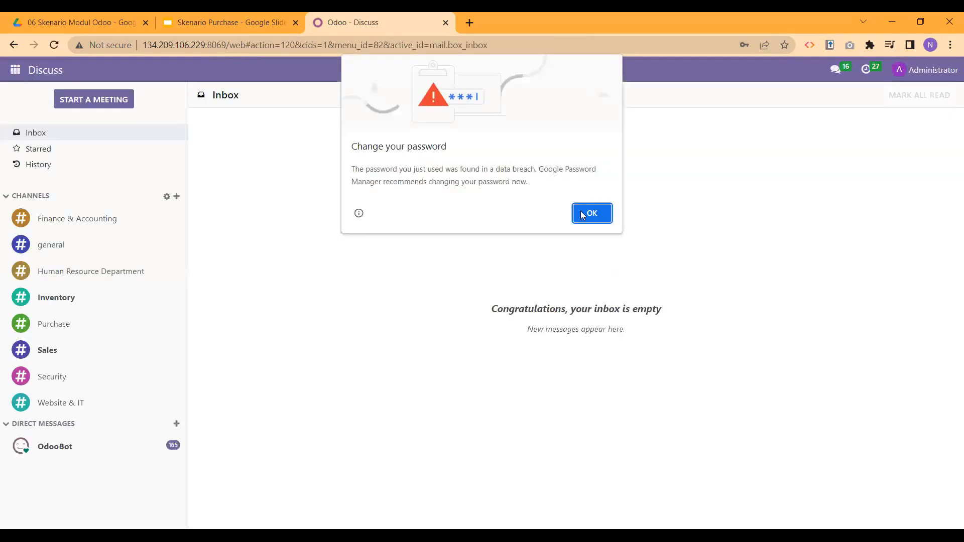
{"action": "left_click", "coordinate": [582, 213]}
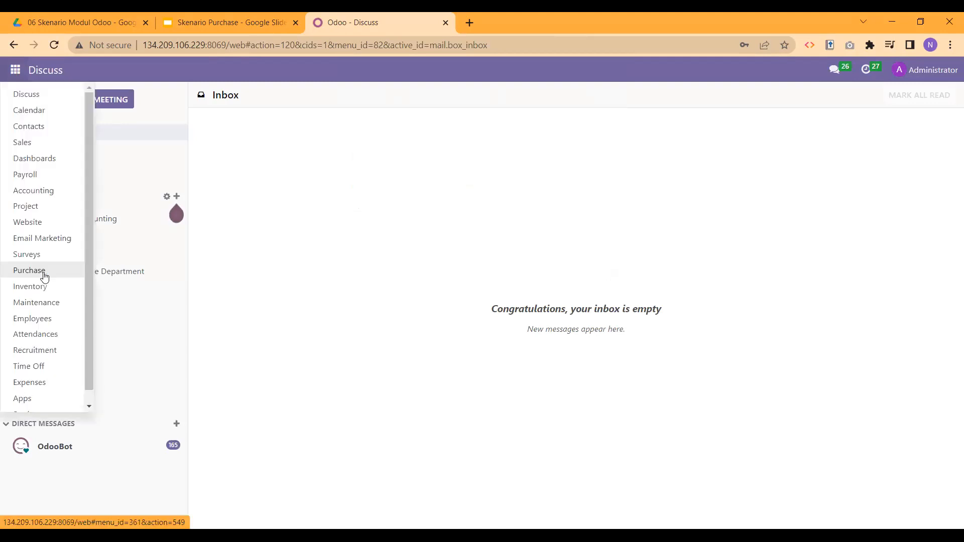
{"action": "left_click", "coordinate": [44, 277]}
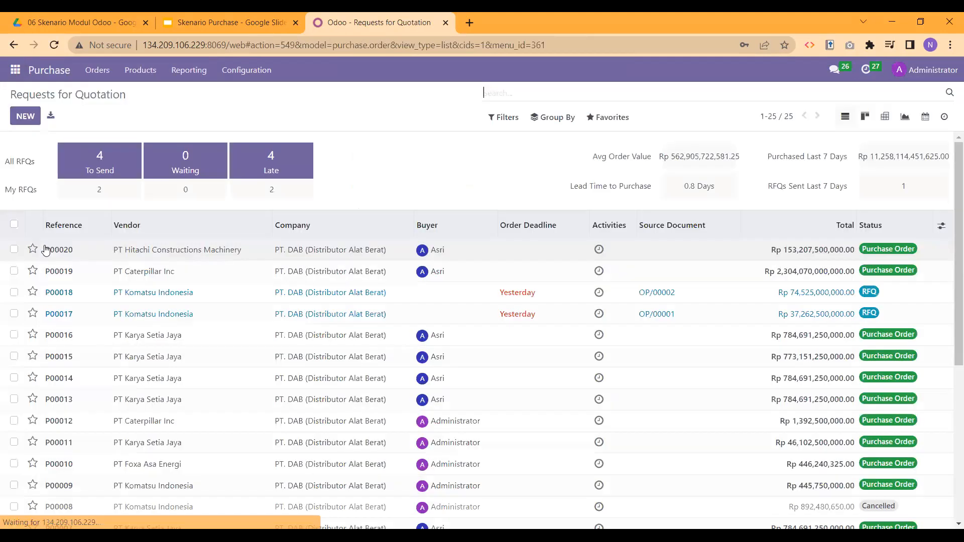
Step: Validate receipt WH/IN/00014 for P00020's 5 bulldozers and 10 road rollers, then return to the order
{"action": "left_click", "coordinate": [46, 250]}
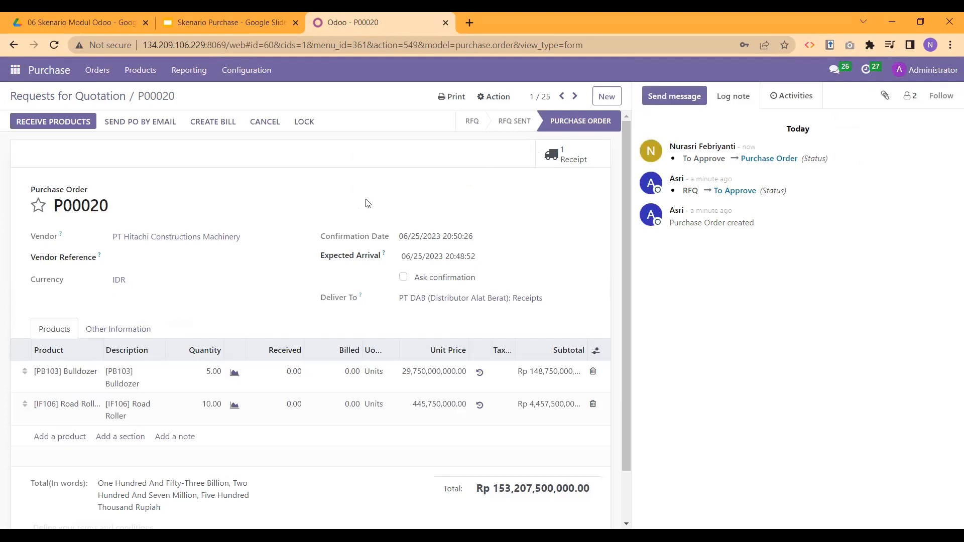
{"action": "left_click", "coordinate": [50, 124]}
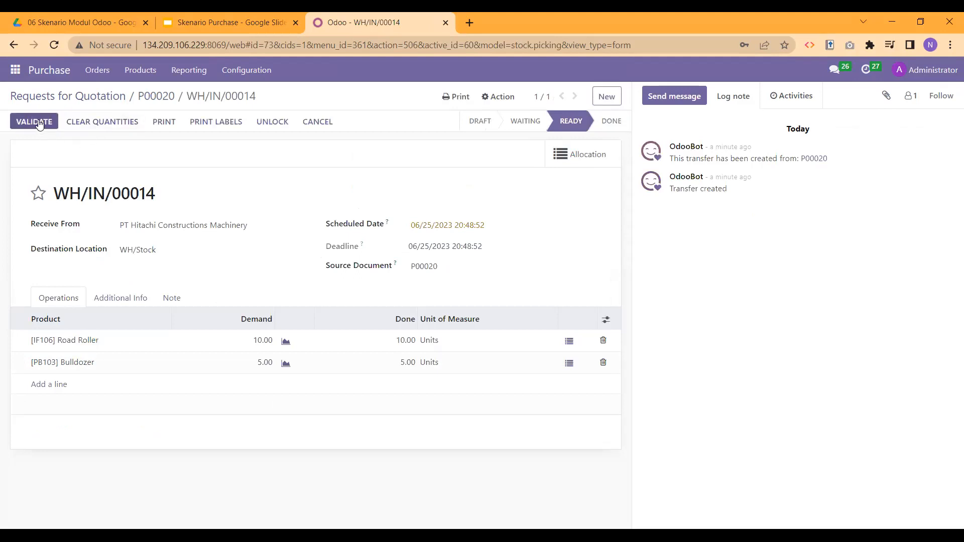
{"action": "left_click", "coordinate": [39, 122]}
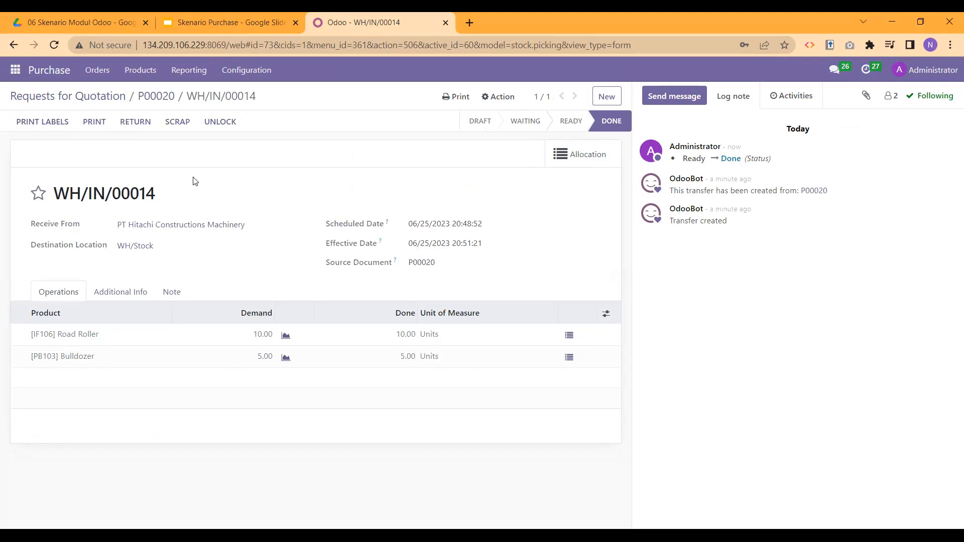
{"action": "left_click", "coordinate": [160, 99]}
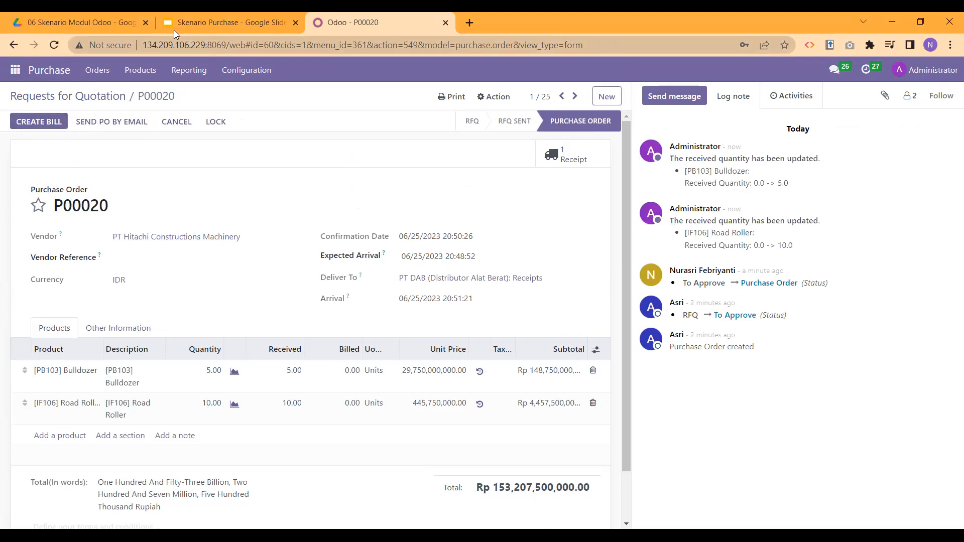
Step: Create a bill from P00020 dated 06/25/2023 and post it as BILL/2023/06/0023
{"action": "left_click", "coordinate": [29, 123]}
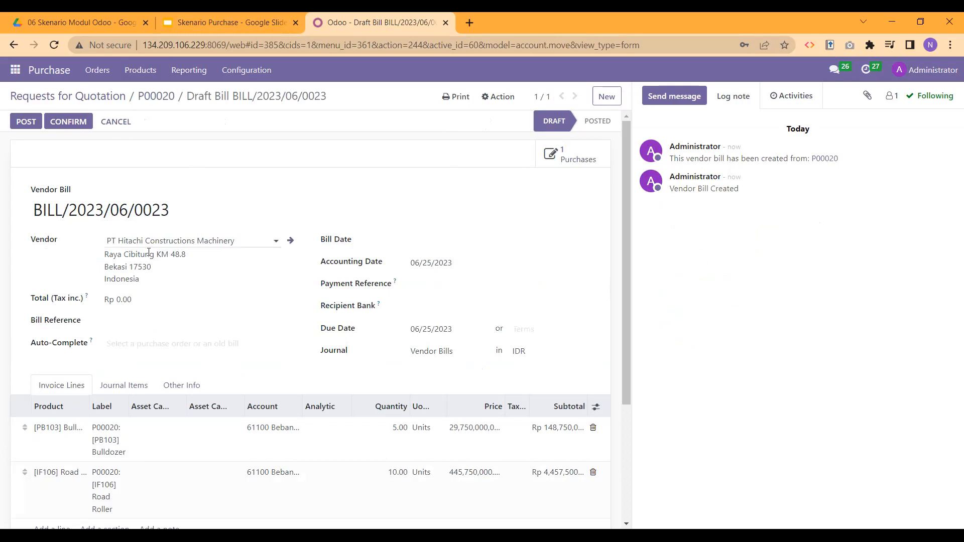
{"action": "left_click", "coordinate": [438, 241]}
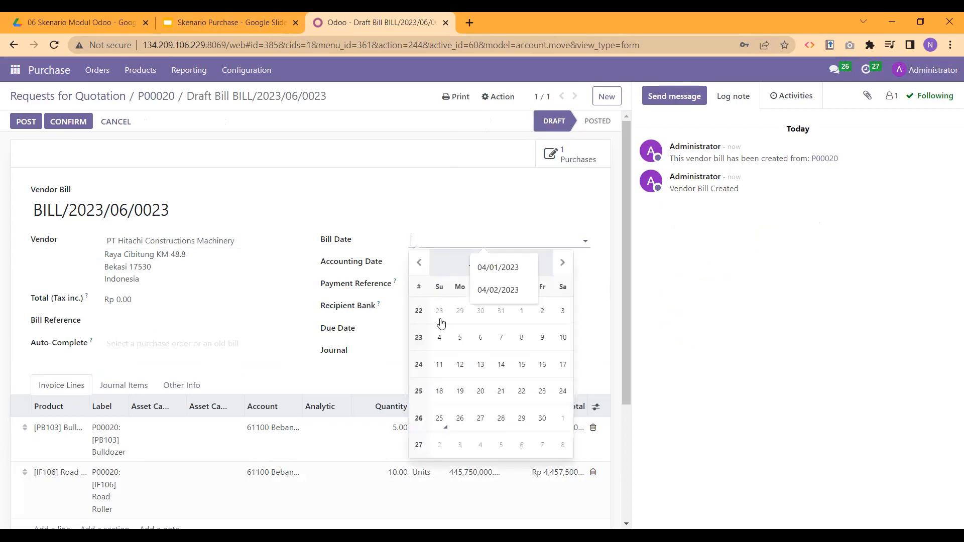
{"action": "left_click", "coordinate": [440, 416]}
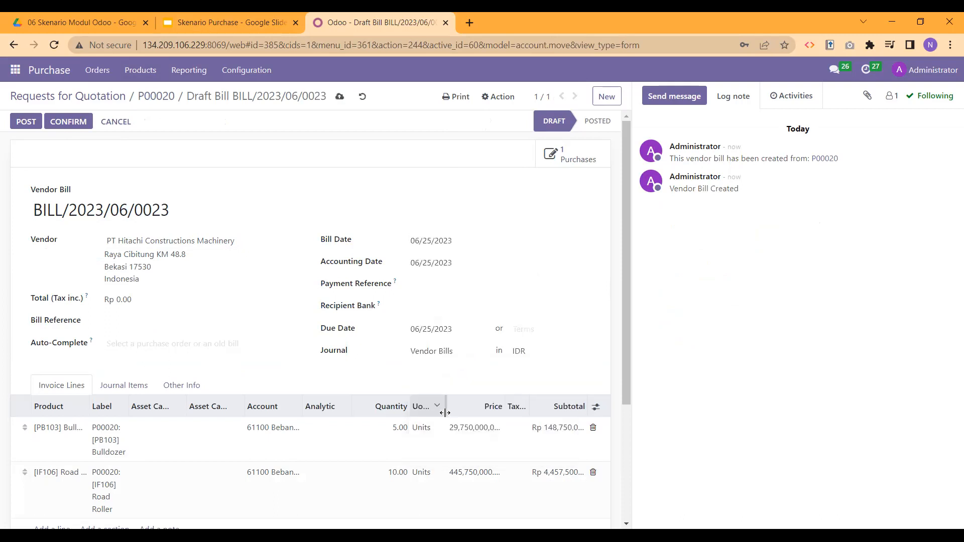
{"action": "double_click", "coordinate": [67, 121]}
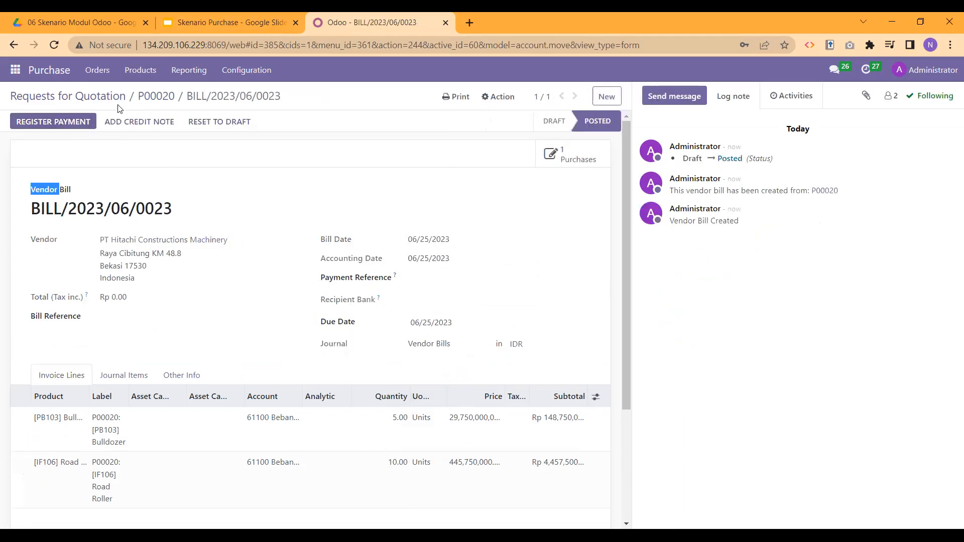
Step: Pay the bill's full Rp 153,207,500,000.00 from the Bank journal with the Manual method
{"action": "left_click", "coordinate": [187, 14]}
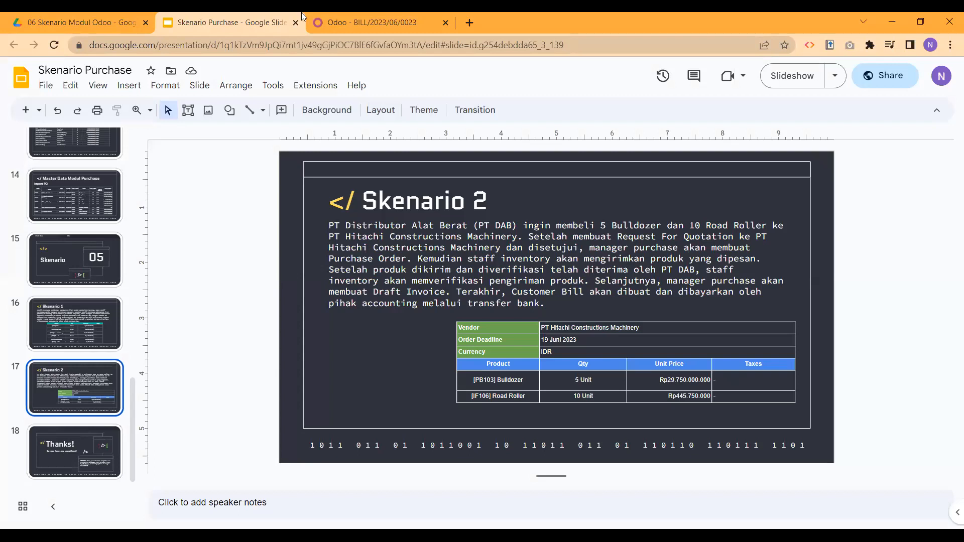
{"action": "left_click", "coordinate": [333, 19]}
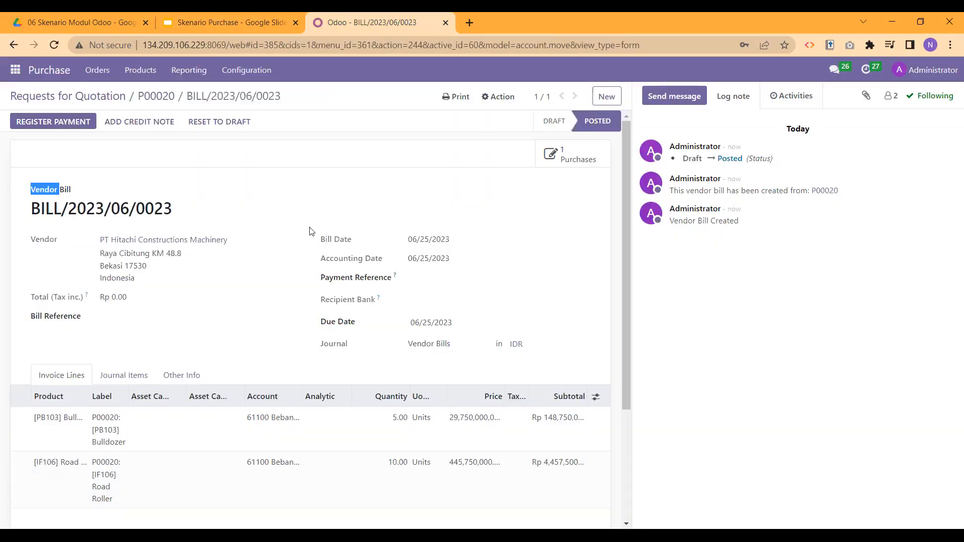
{"action": "left_click", "coordinate": [54, 126]}
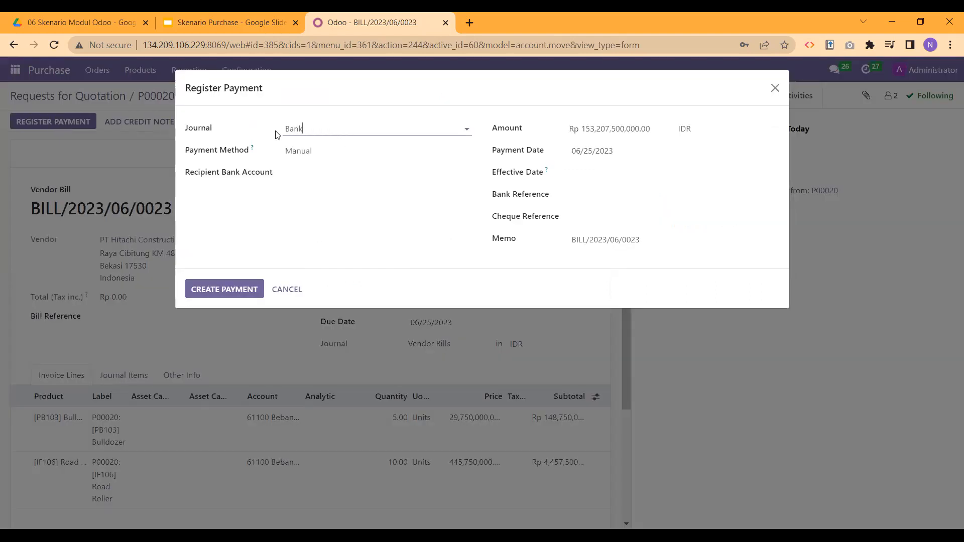
{"action": "left_click", "coordinate": [350, 153]}
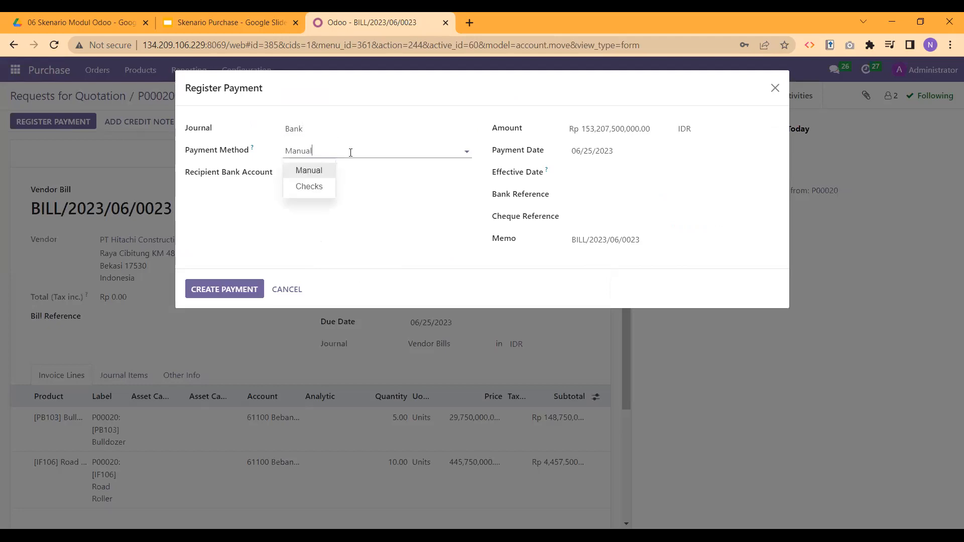
{"action": "left_click", "coordinate": [351, 152]}
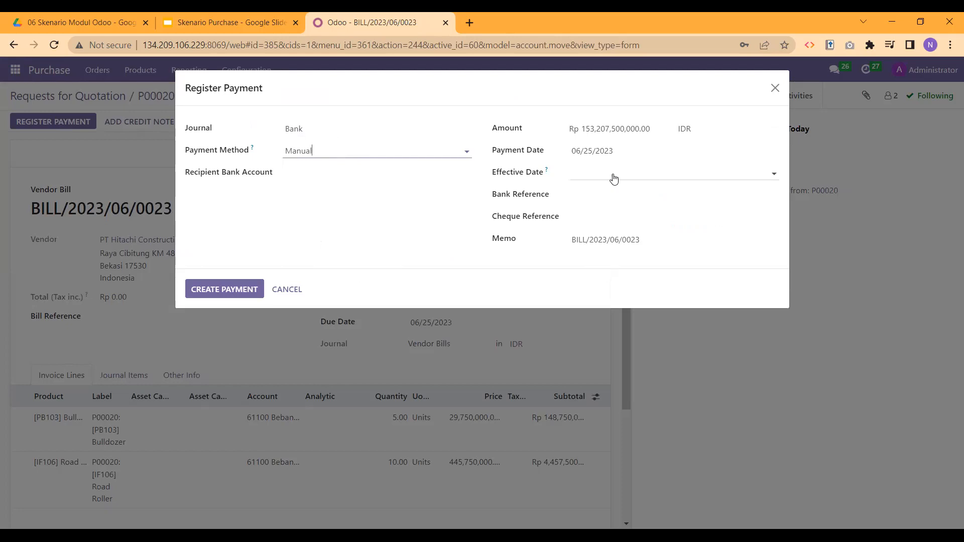
{"action": "left_click", "coordinate": [221, 290]}
{"action": "left_click", "coordinate": [221, 290]}
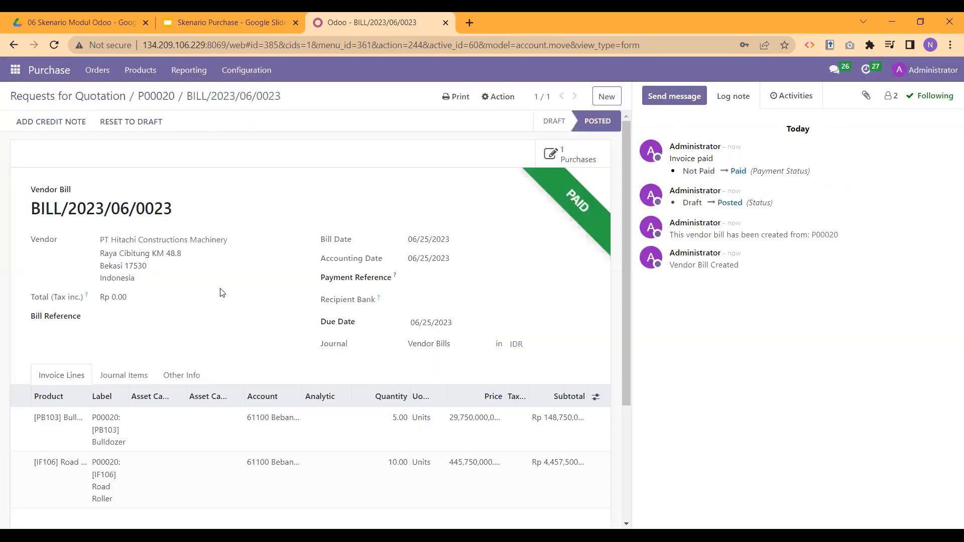